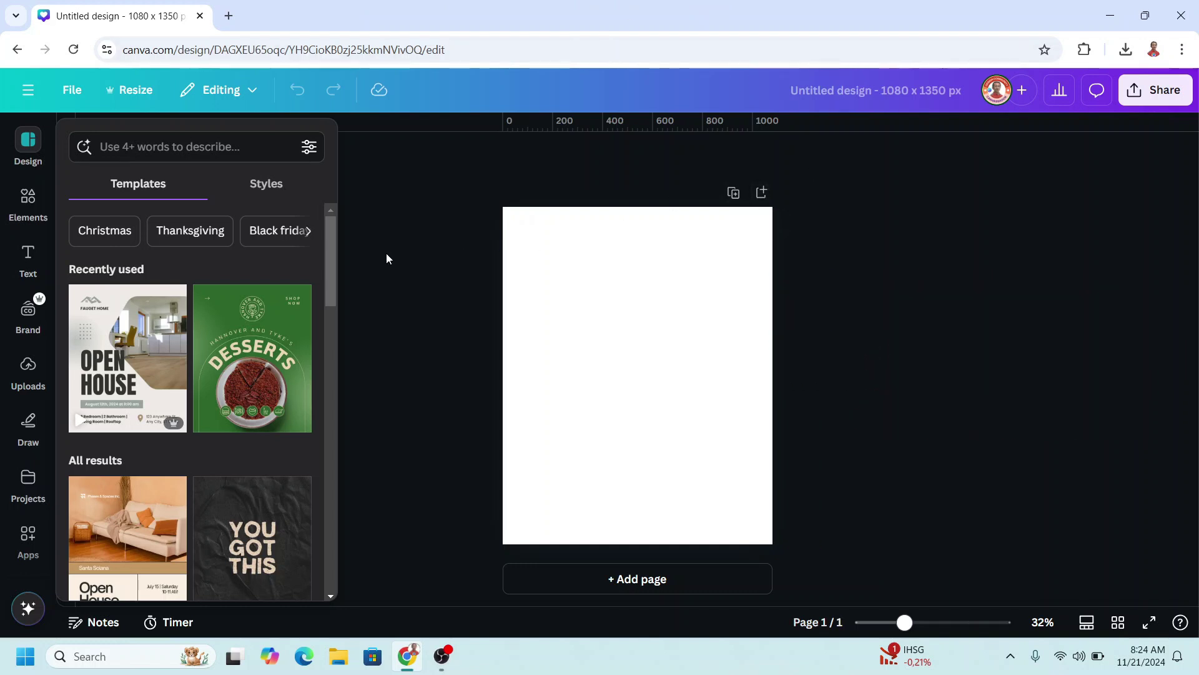
Browse the templates panel, then open the Elements library beside the blank 1080 x 1350 px design.
{"action": "scroll", "coordinate": [216, 381], "scroll_direction": "down", "scroll_amount": 5}
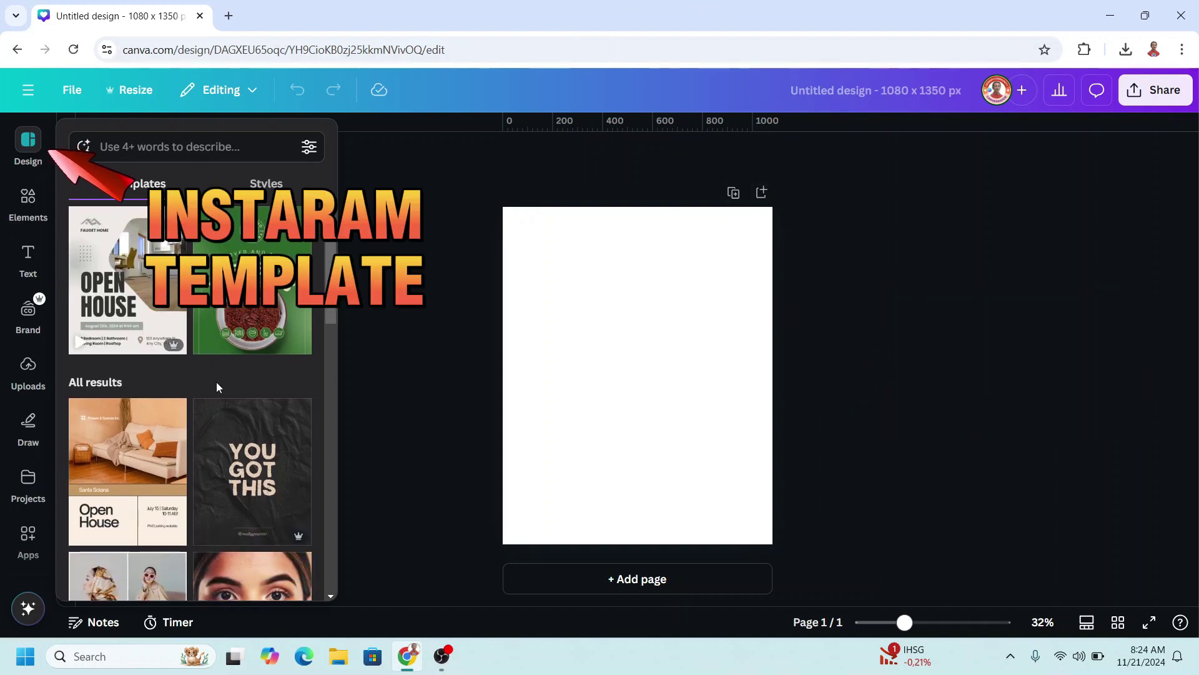
{"action": "scroll", "coordinate": [216, 384], "scroll_direction": "down", "scroll_amount": 6}
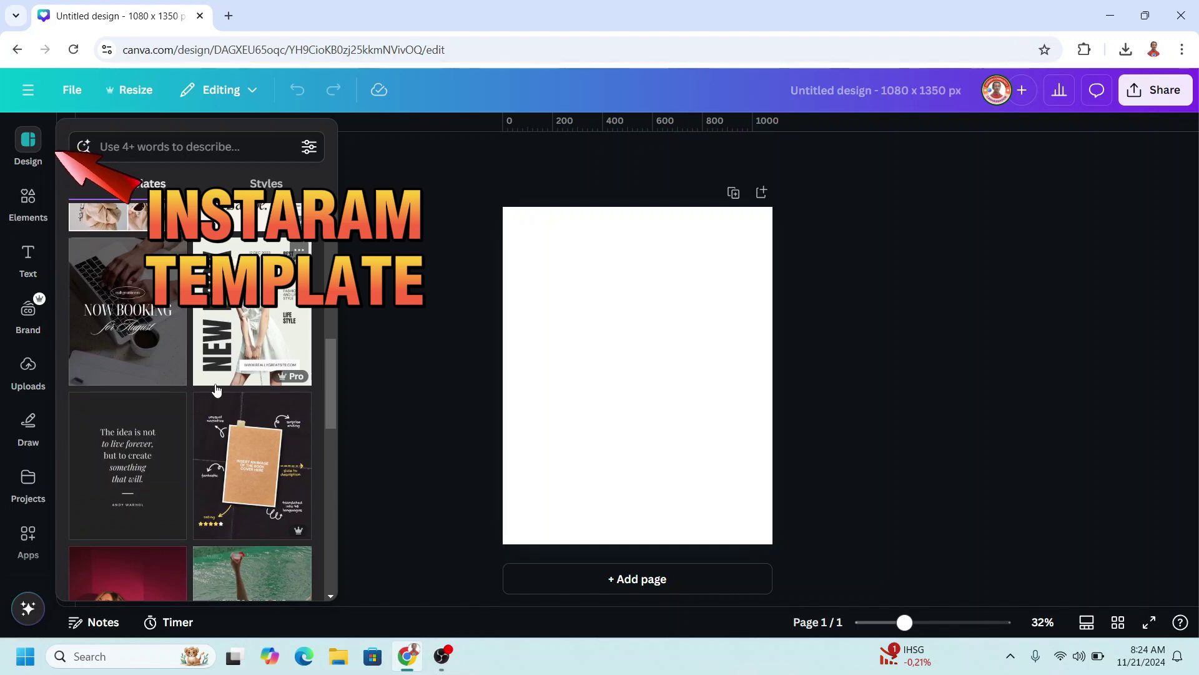
{"action": "scroll", "coordinate": [215, 384], "scroll_direction": "up", "scroll_amount": 12}
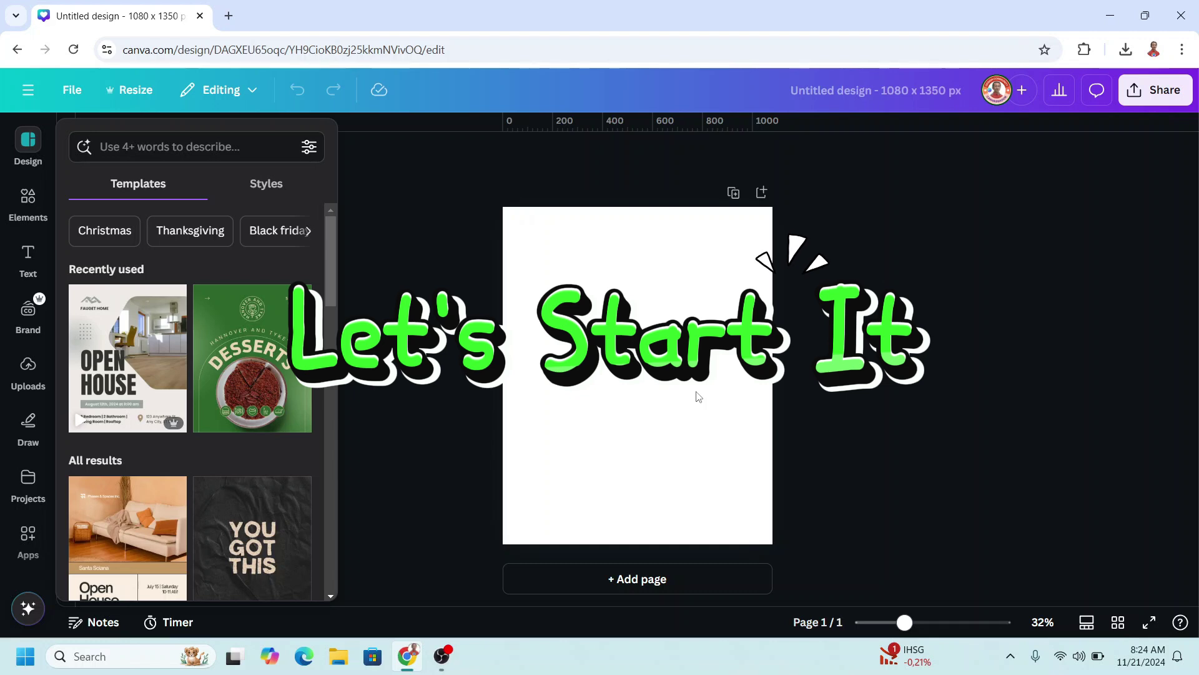
{"action": "left_click", "coordinate": [27, 197]}
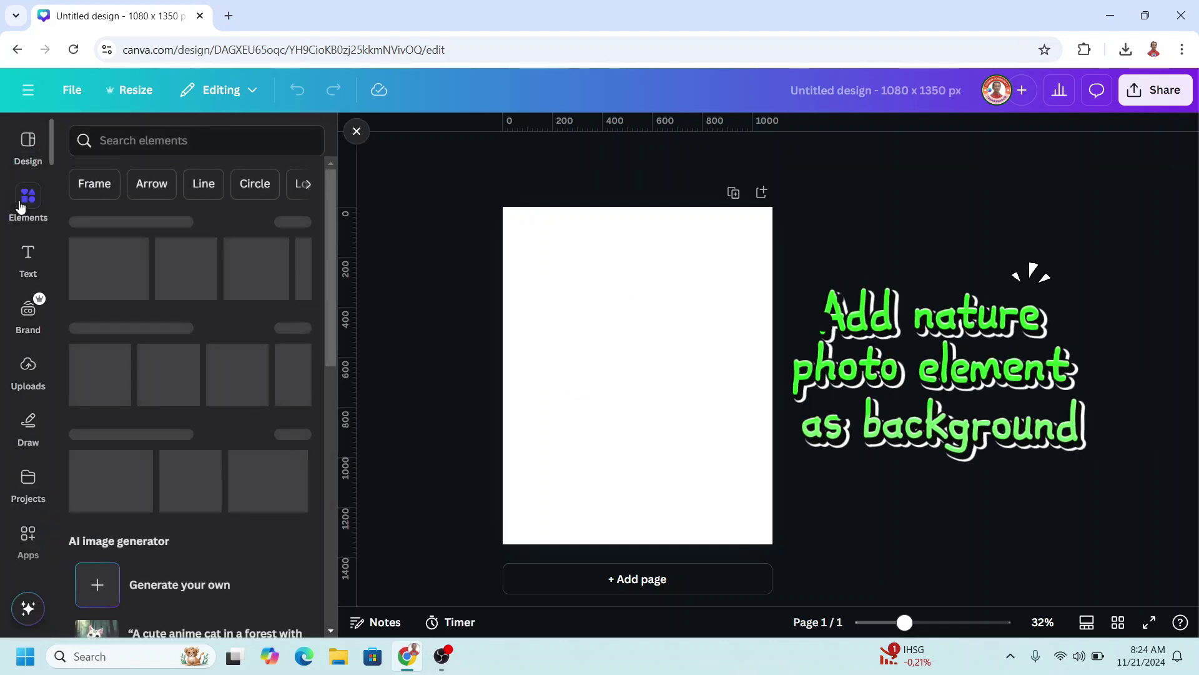
Add the Orange Tree photo from Recently used and enlarge it to fill the full page height.
{"action": "left_click", "coordinate": [293, 226]}
{"action": "left_click", "coordinate": [301, 264]}
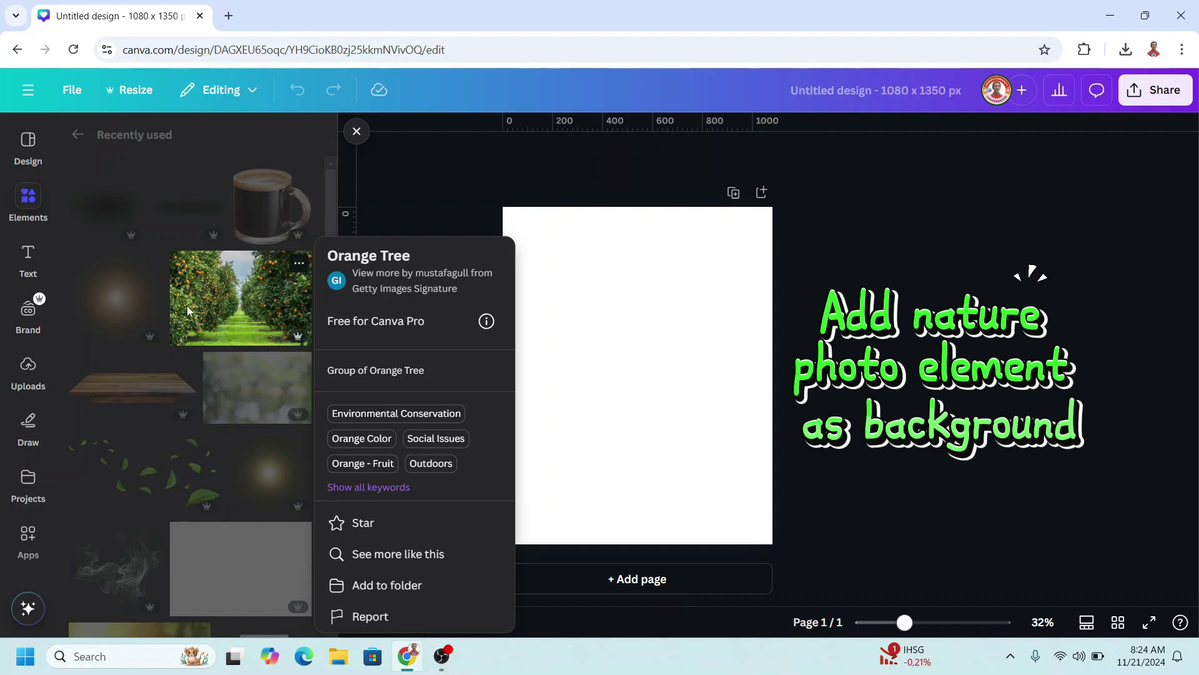
{"action": "left_click", "coordinate": [246, 305]}
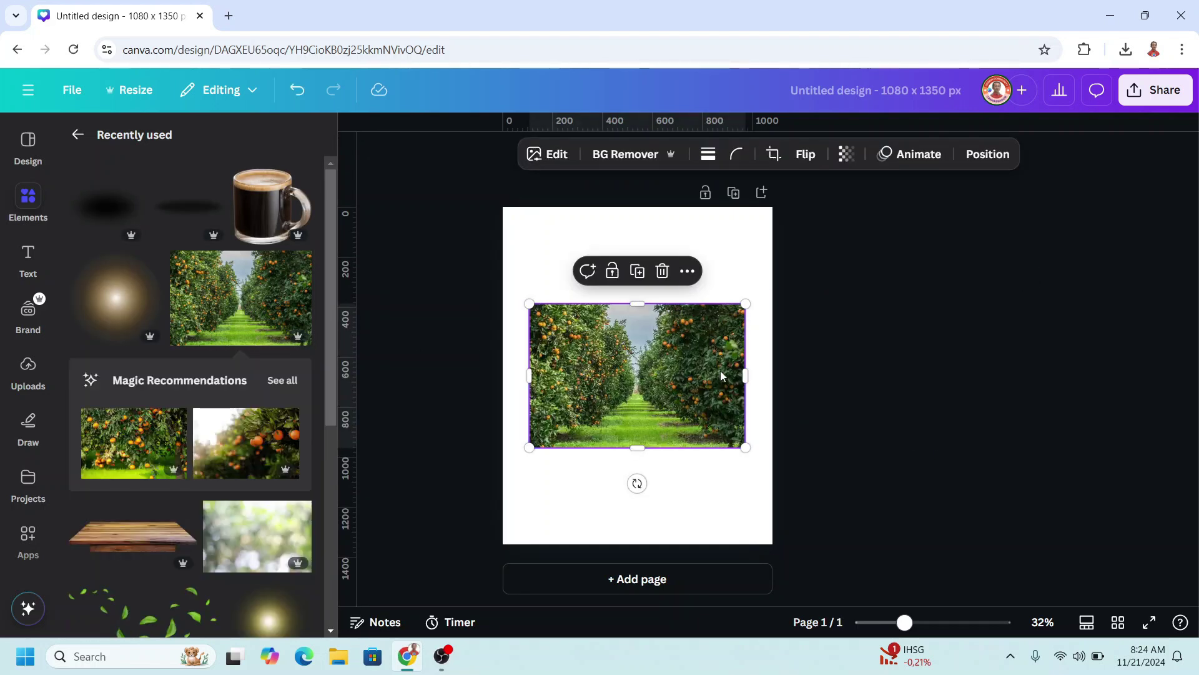
{"action": "left_click_drag", "start_coordinate": [685, 371], "coordinate": [660, 282]}
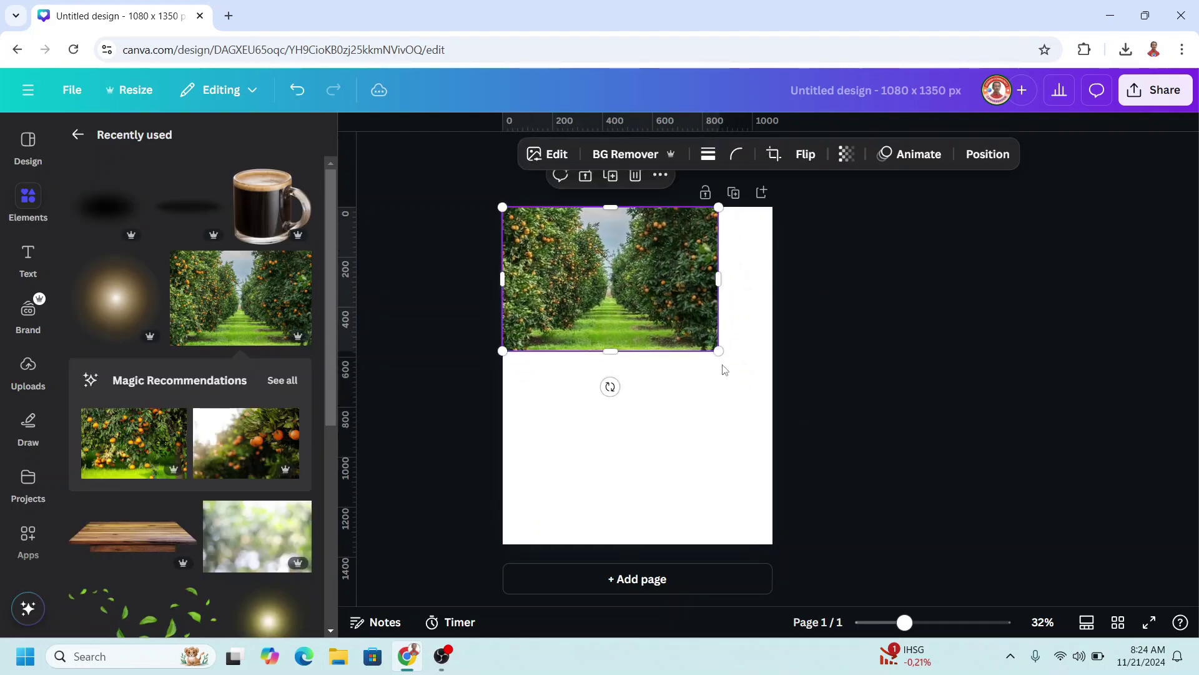
{"action": "left_click_drag", "start_coordinate": [718, 352], "coordinate": [987, 569]}
{"action": "left_click_drag", "start_coordinate": [703, 438], "coordinate": [666, 432]}
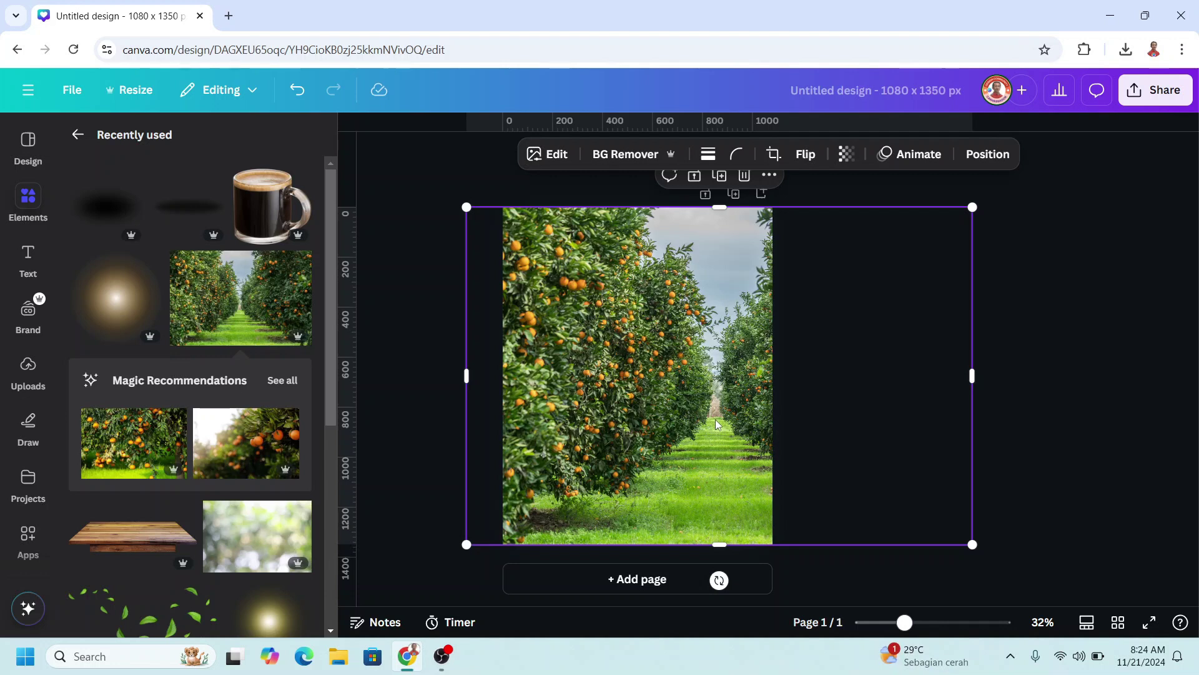
{"action": "left_click", "coordinate": [1034, 332]}
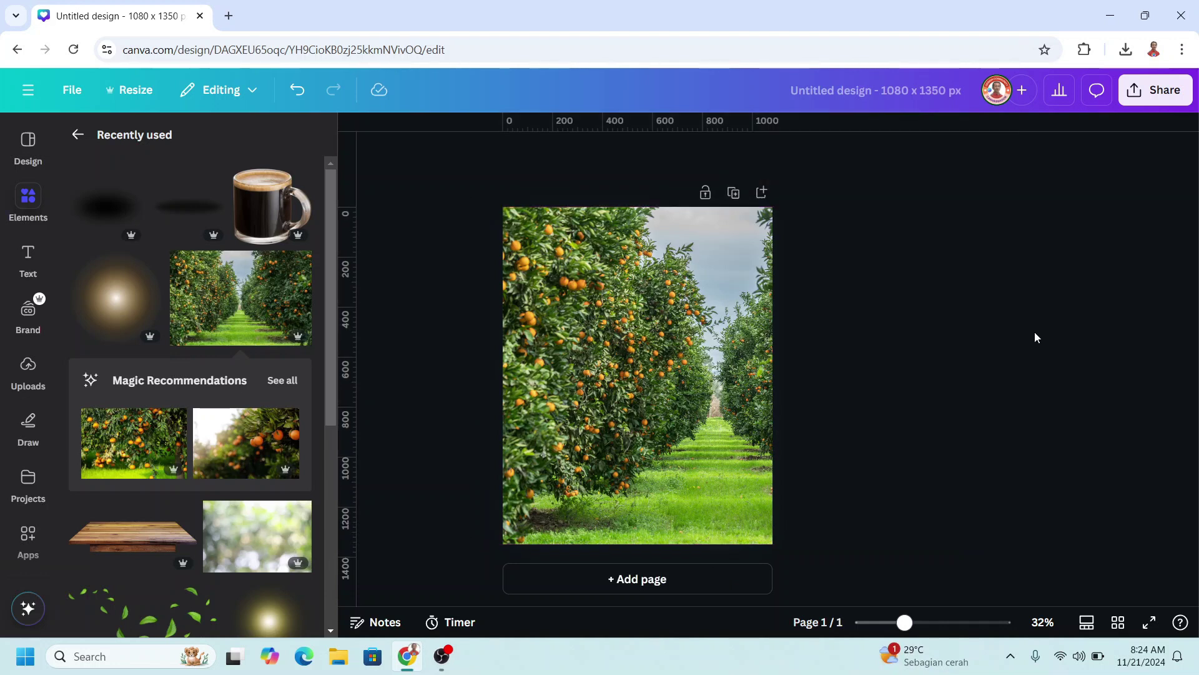
{"action": "left_click", "coordinate": [907, 357]}
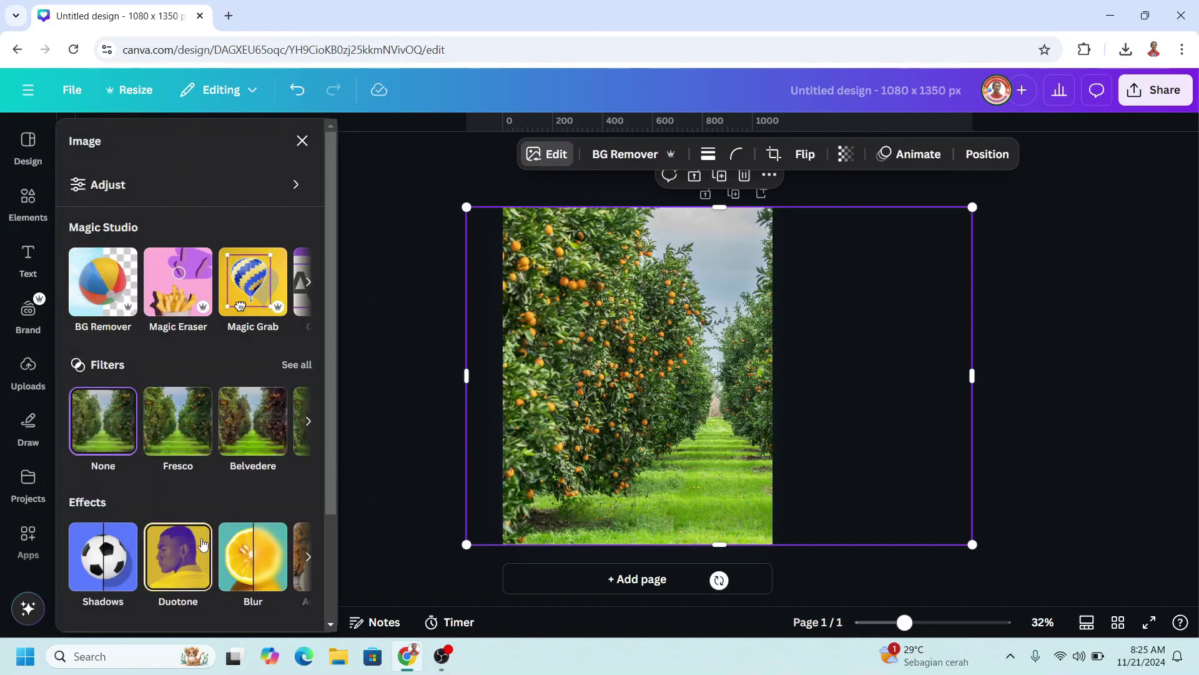
Apply a Whole image blur with intensity 50 to the orchard photo.
{"action": "left_click", "coordinate": [256, 557]}
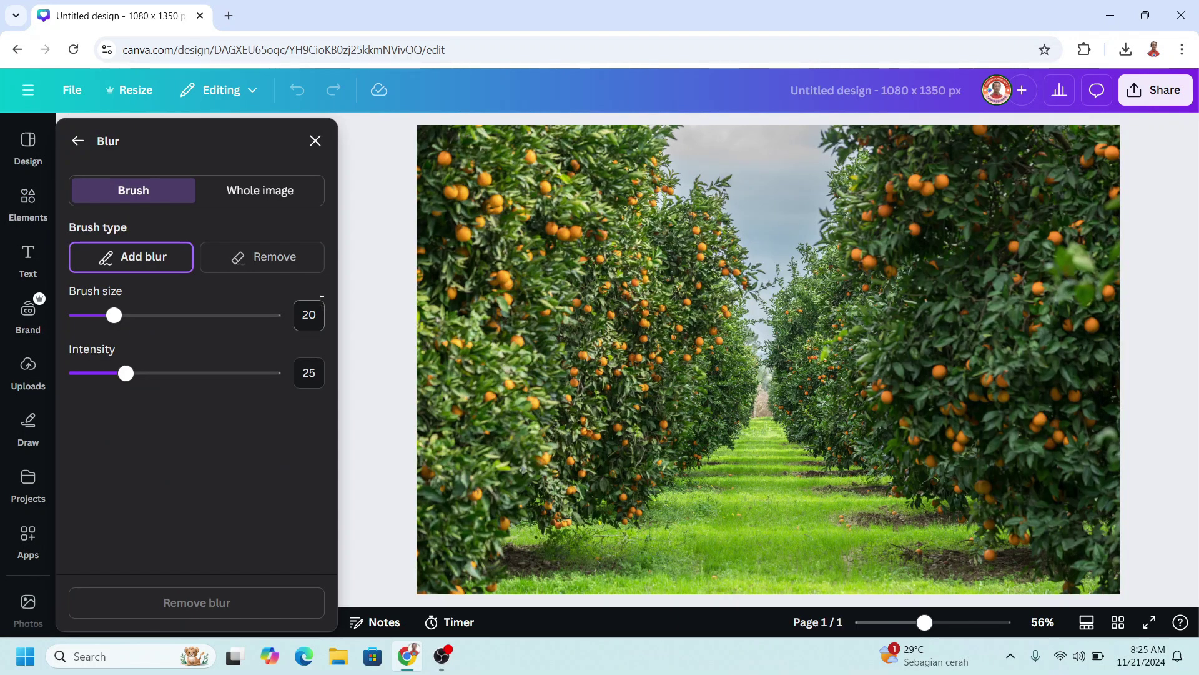
{"action": "left_click", "coordinate": [261, 190]}
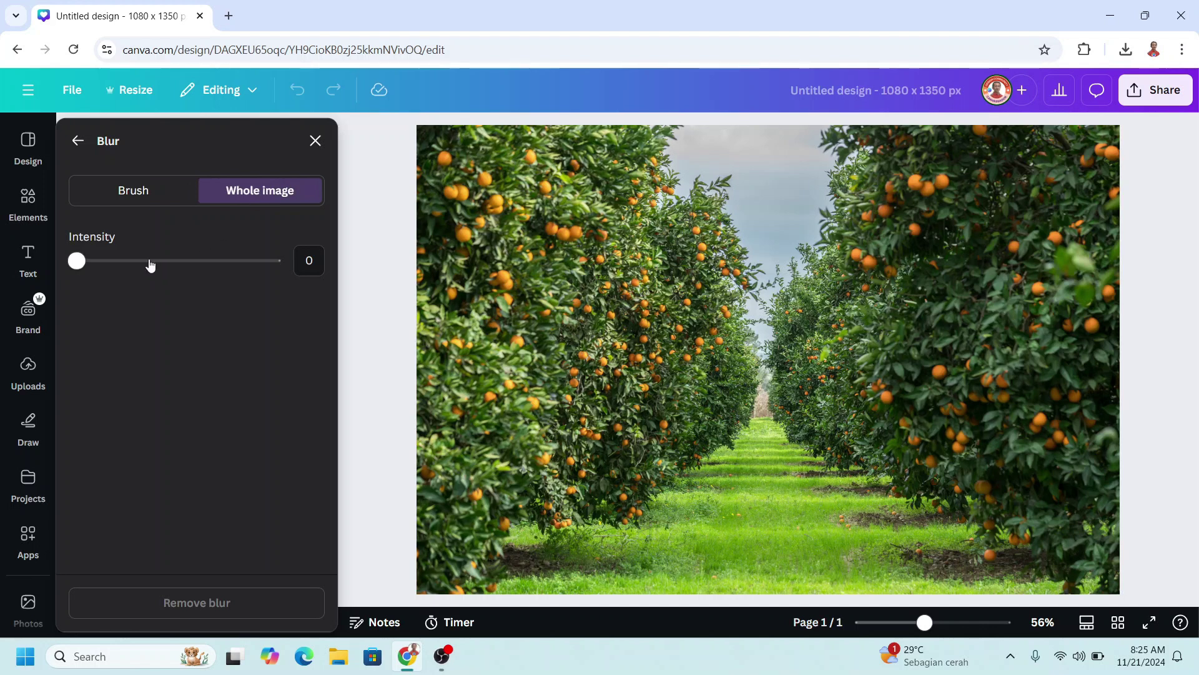
{"action": "left_click", "coordinate": [315, 261]}
{"action": "type", "text": "50"}
{"action": "key", "text": "Return"}
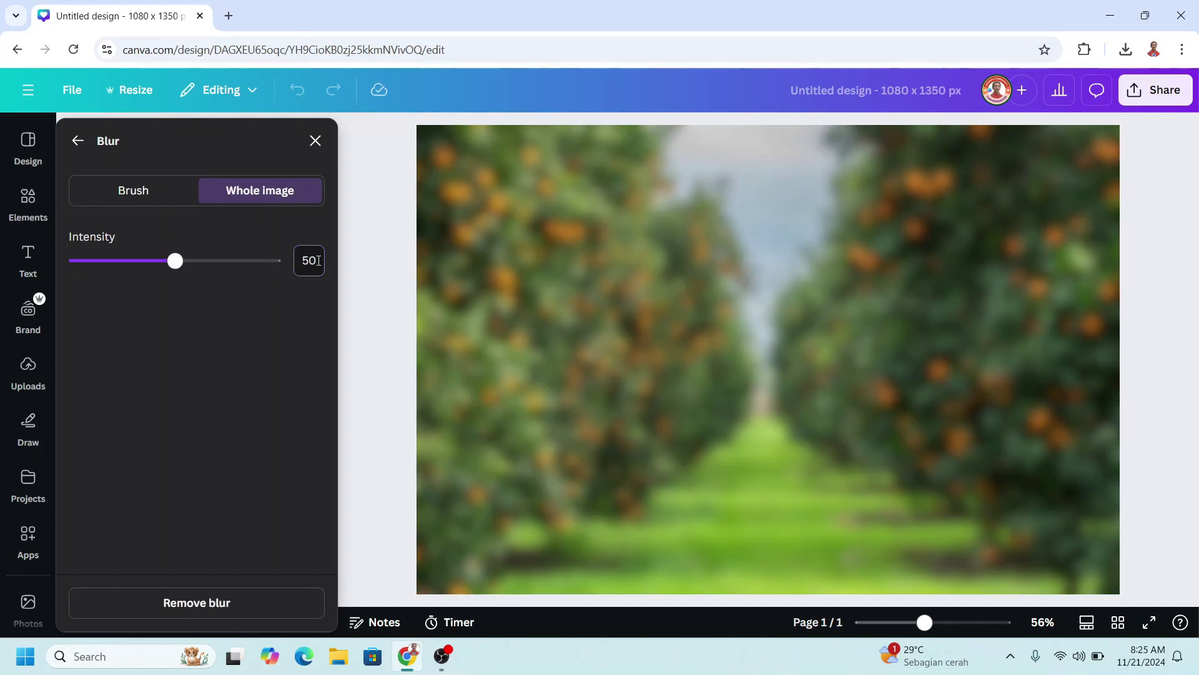
{"action": "left_click", "coordinate": [316, 141]}
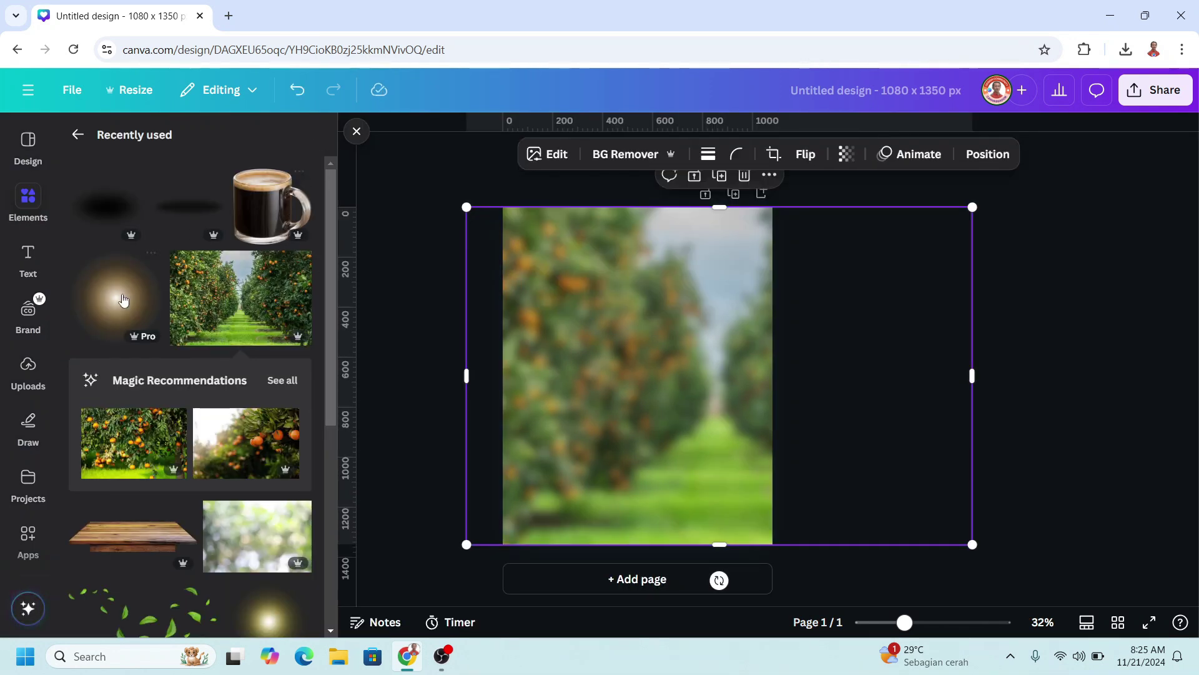
Add the gold light glow from Recently used, enlarge it, and place it at the upper right.
{"action": "left_click", "coordinate": [144, 266]}
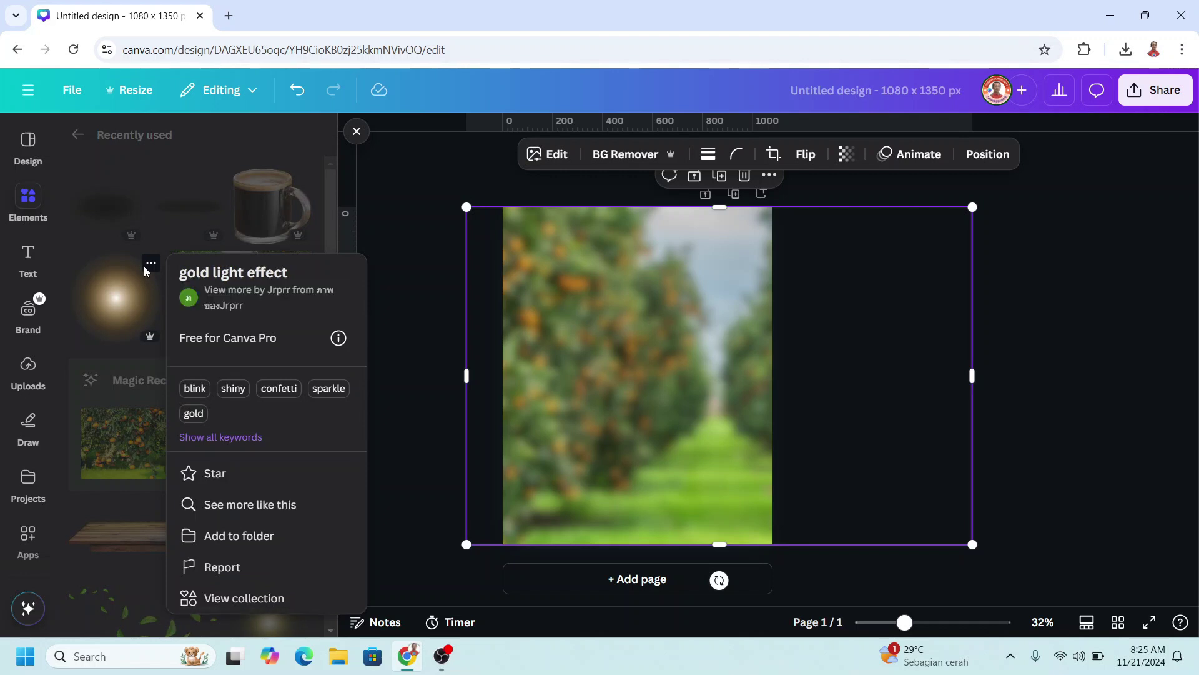
{"action": "left_click", "coordinate": [118, 301]}
{"action": "left_click", "coordinate": [119, 301]}
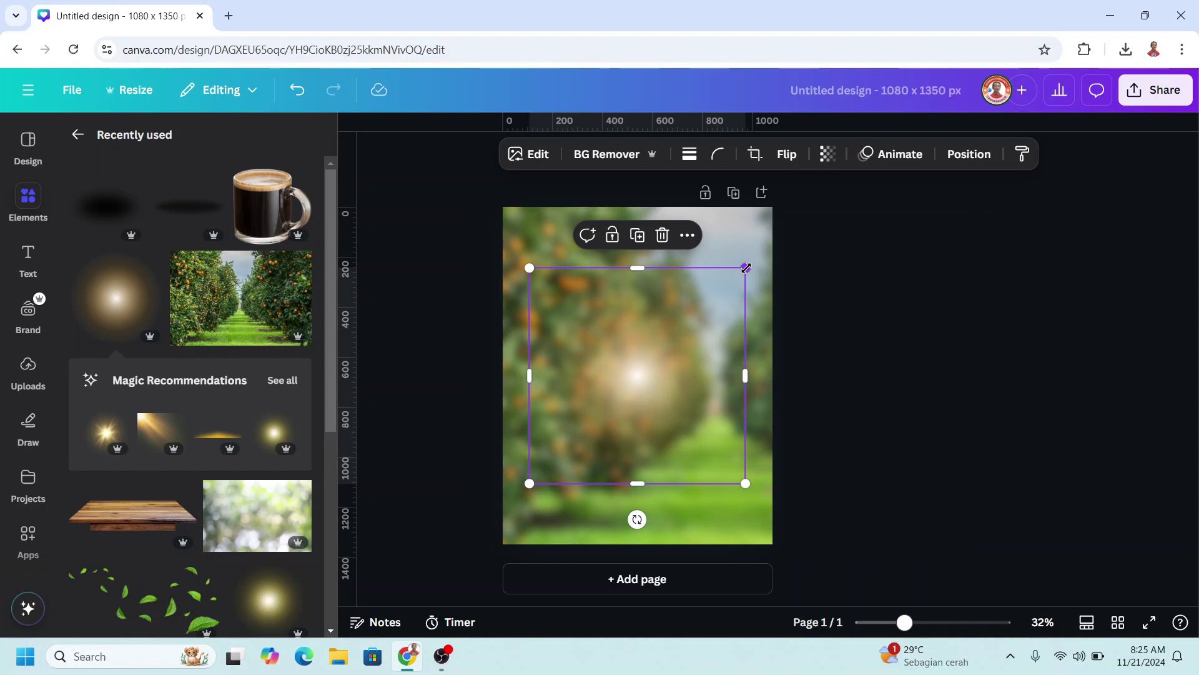
{"action": "left_click_drag", "start_coordinate": [746, 268], "coordinate": [852, 161]}
{"action": "left_click_drag", "start_coordinate": [689, 392], "coordinate": [763, 275]}
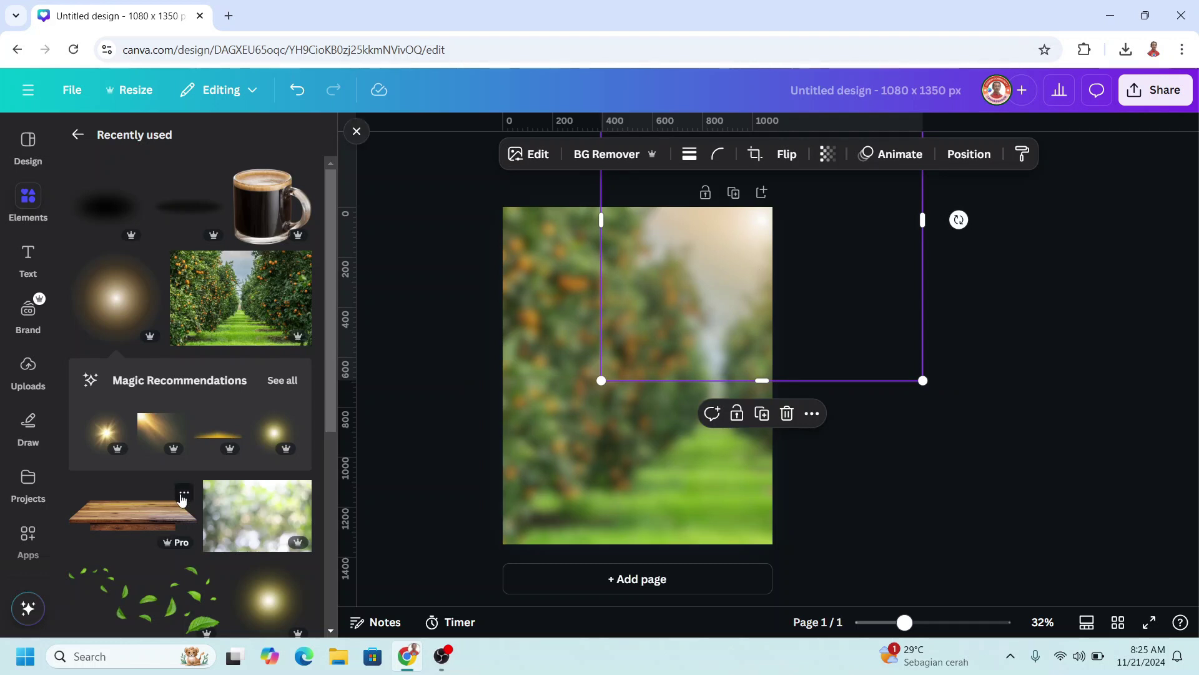
Add the Empty wooden table top and enlarge it along the bottom of the page.
{"action": "left_click", "coordinate": [183, 494]}
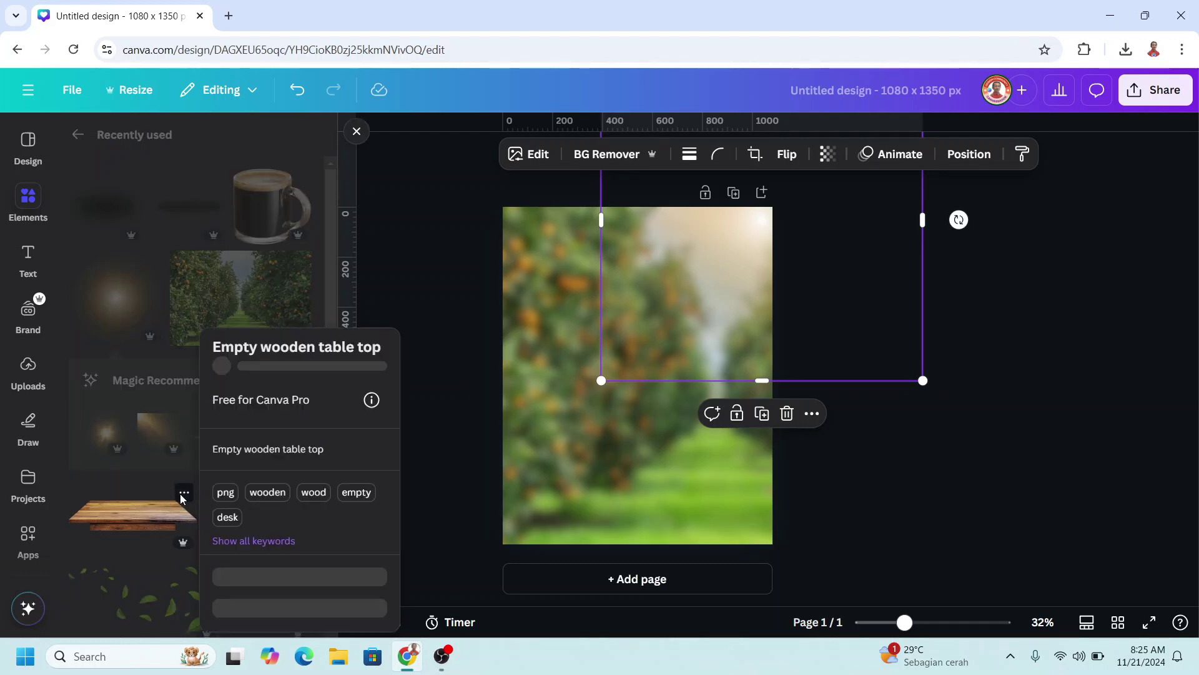
{"action": "left_click", "coordinate": [149, 511]}
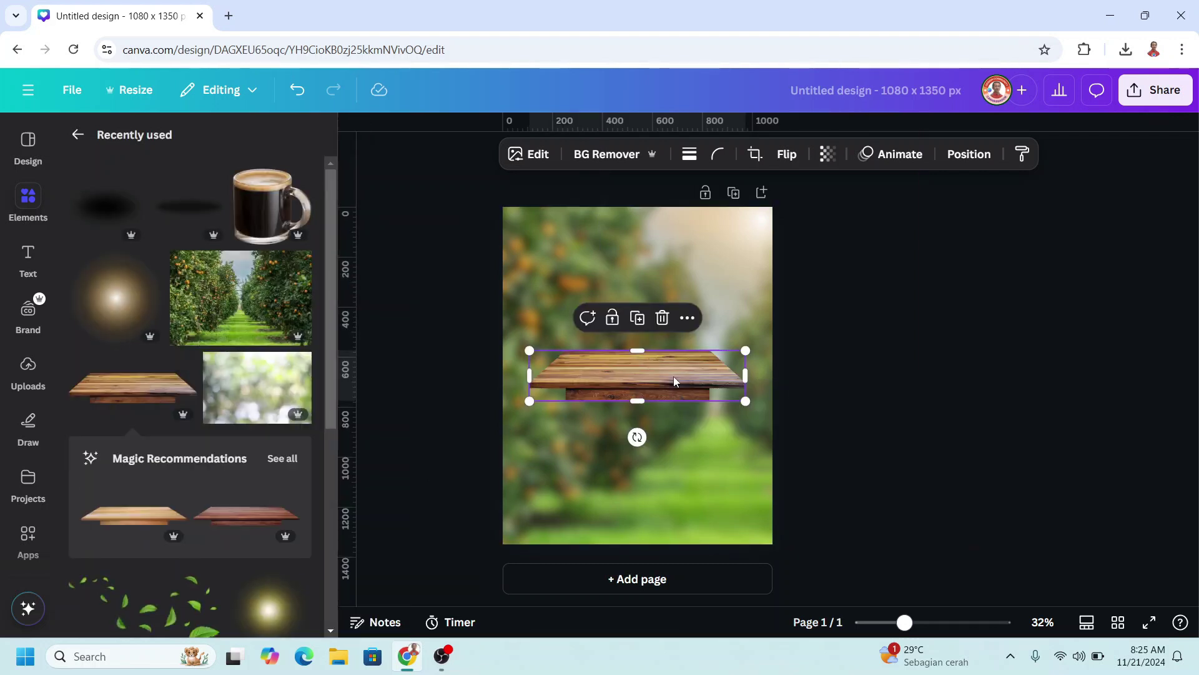
{"action": "left_click_drag", "start_coordinate": [672, 375], "coordinate": [648, 532]}
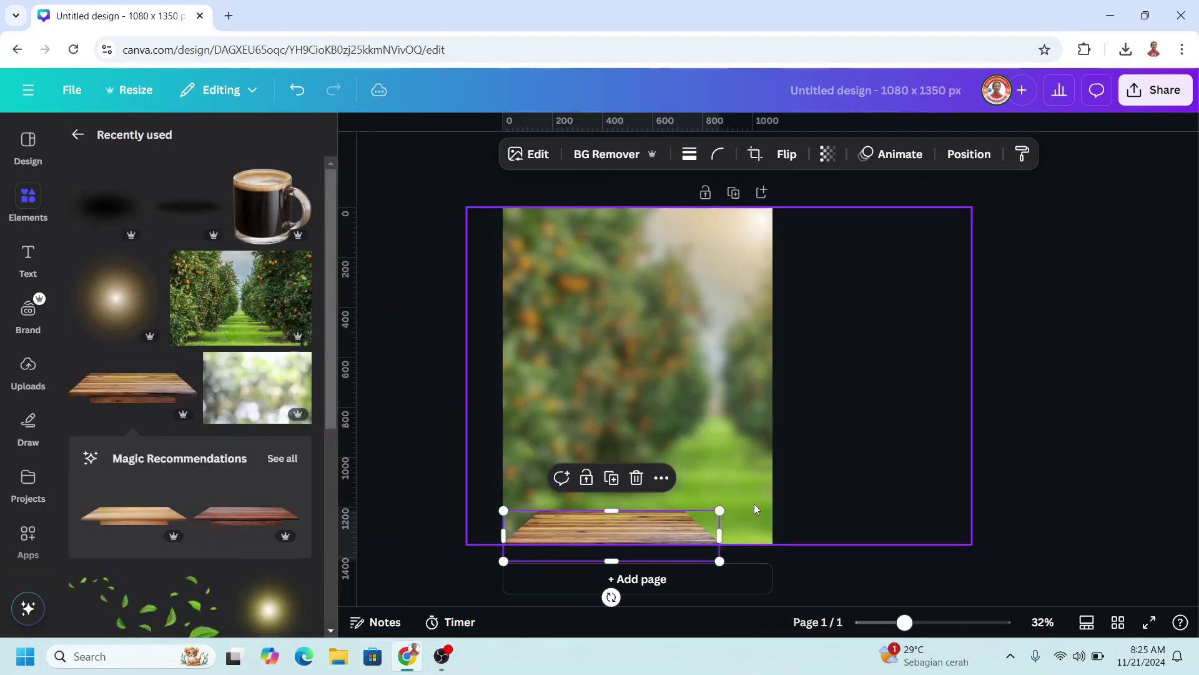
{"action": "left_click_drag", "start_coordinate": [718, 510], "coordinate": [1003, 354]}
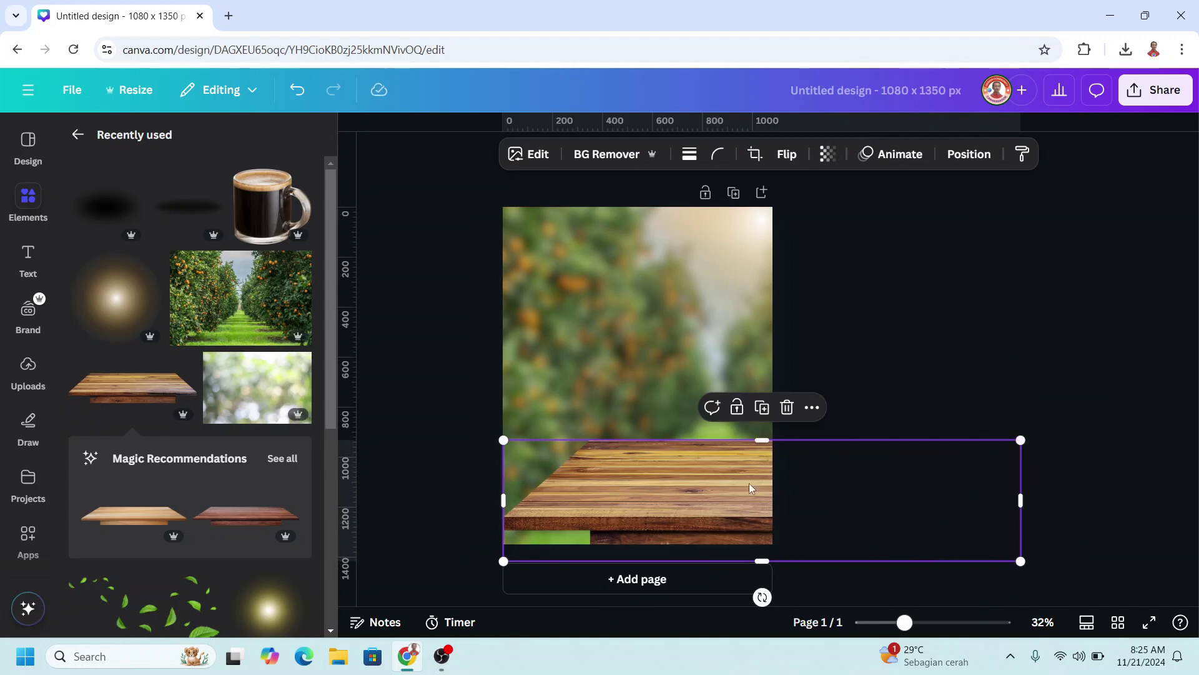
{"action": "mouse_move", "coordinate": [748, 482]}
{"action": "left_mouse_down"}
{"action": "mouse_move", "coordinate": [668, 506]}
{"action": "mouse_move", "coordinate": [659, 485]}
{"action": "mouse_move", "coordinate": [650, 500]}
{"action": "mouse_move", "coordinate": [682, 493]}
{"action": "mouse_move", "coordinate": [752, 513]}
{"action": "mouse_move", "coordinate": [741, 503]}
{"action": "left_mouse_up"}
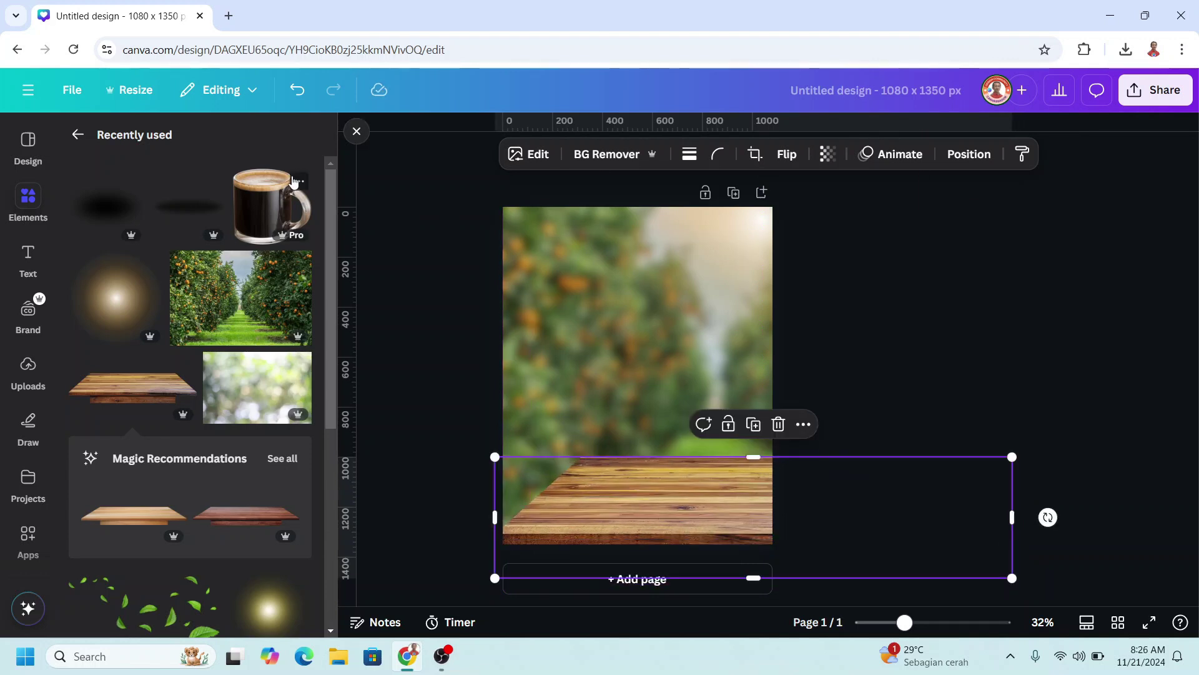
Add the coffee mug image, shrink it, and set it on the tabletop right of centre.
{"action": "left_click", "coordinate": [300, 183]}
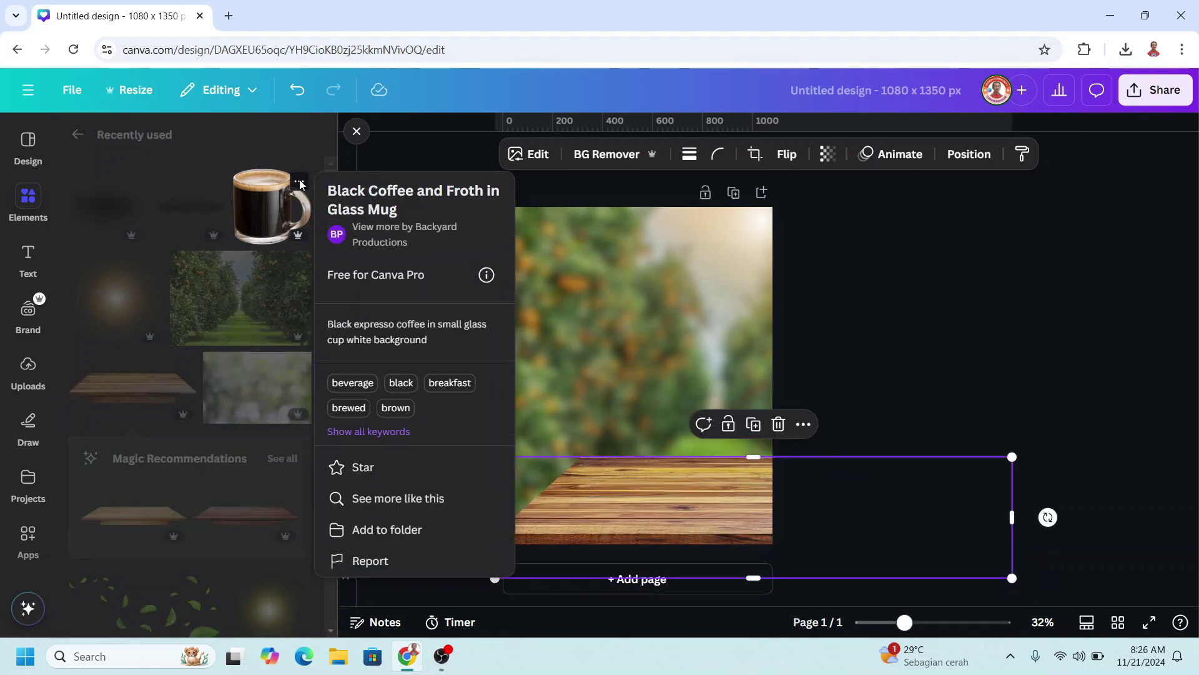
{"action": "left_click", "coordinate": [266, 215]}
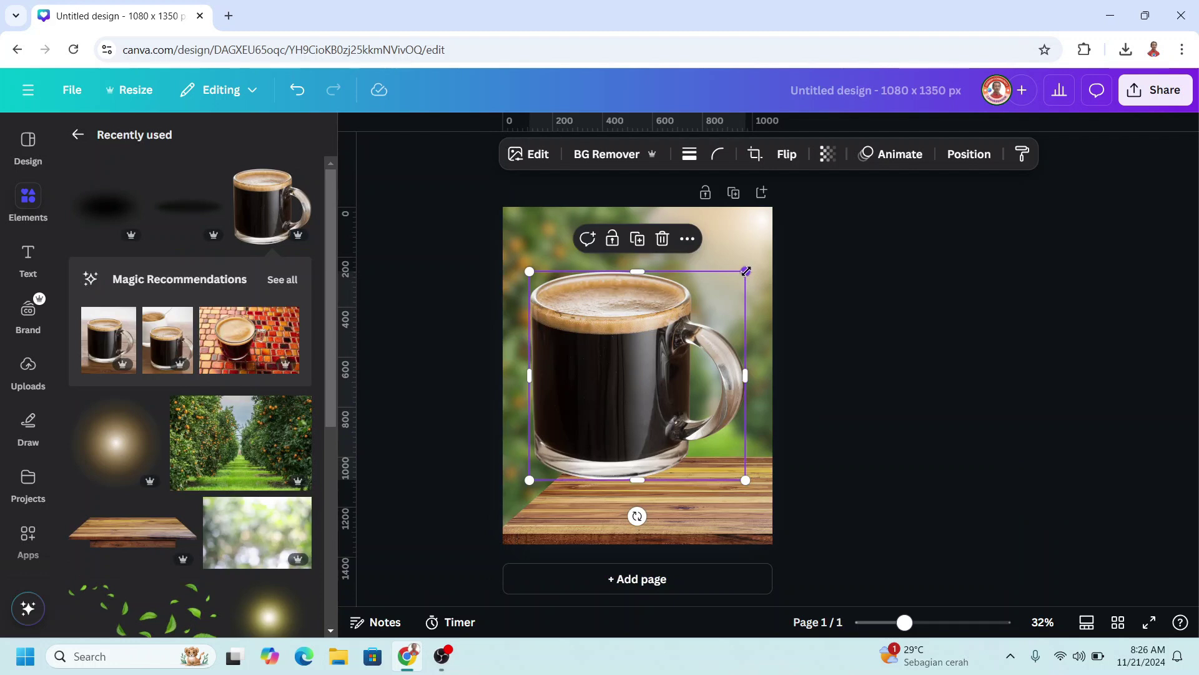
{"action": "left_click_drag", "start_coordinate": [745, 271], "coordinate": [647, 366]}
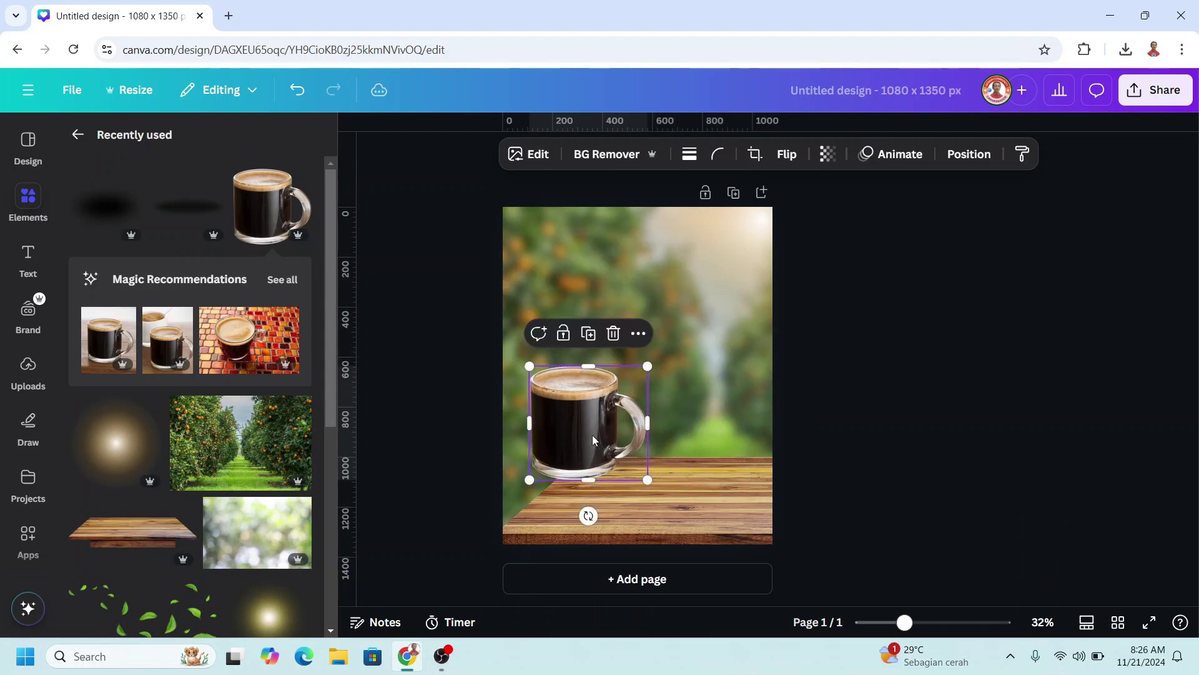
{"action": "left_click_drag", "start_coordinate": [594, 441], "coordinate": [657, 456]}
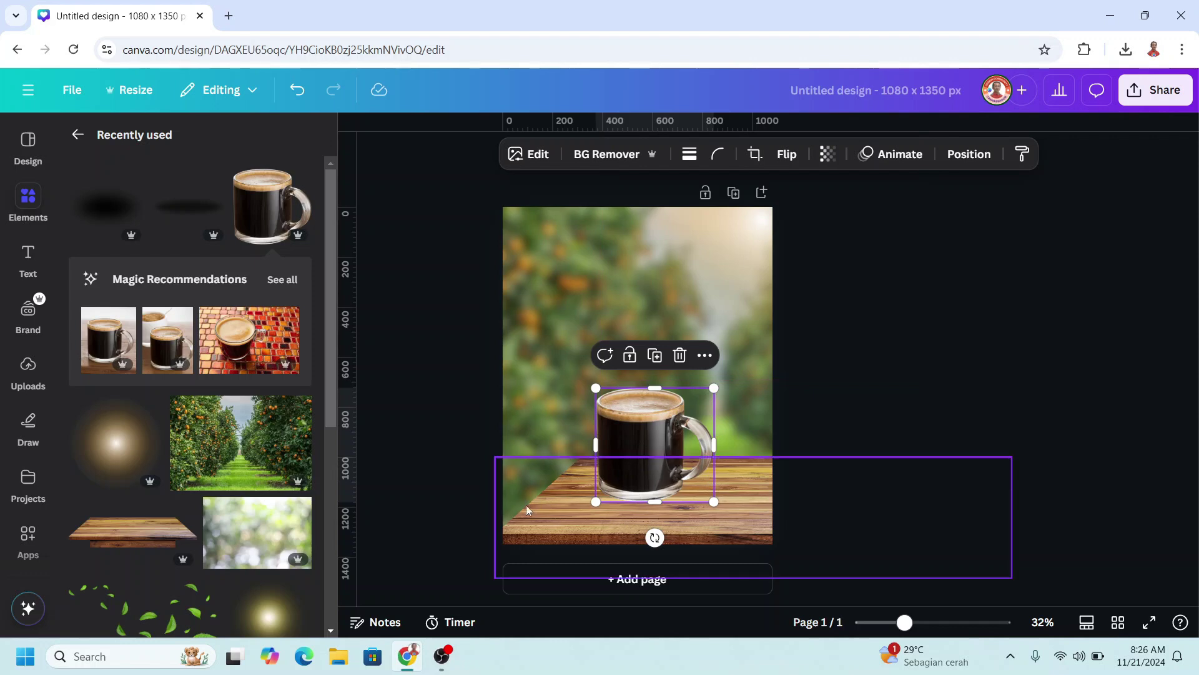
Add the Drop Shadow element and shrink it to sit under the mug's base.
{"action": "left_click", "coordinate": [214, 183]}
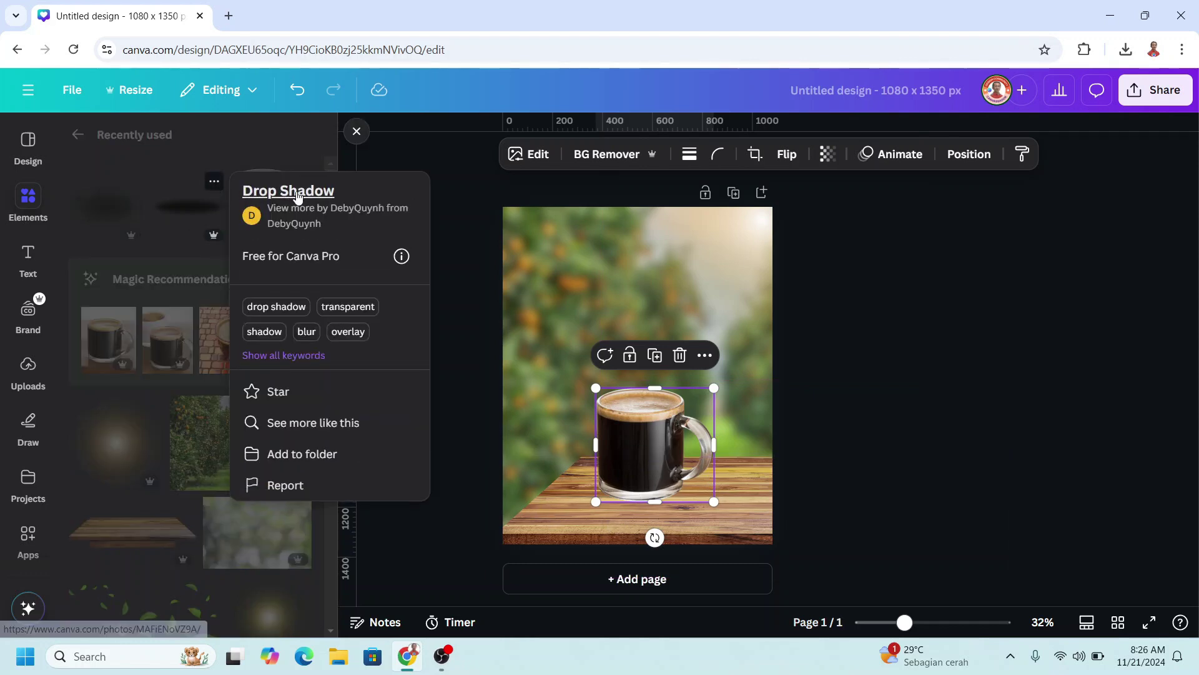
{"action": "left_click", "coordinate": [198, 213]}
{"action": "left_click", "coordinate": [198, 214]}
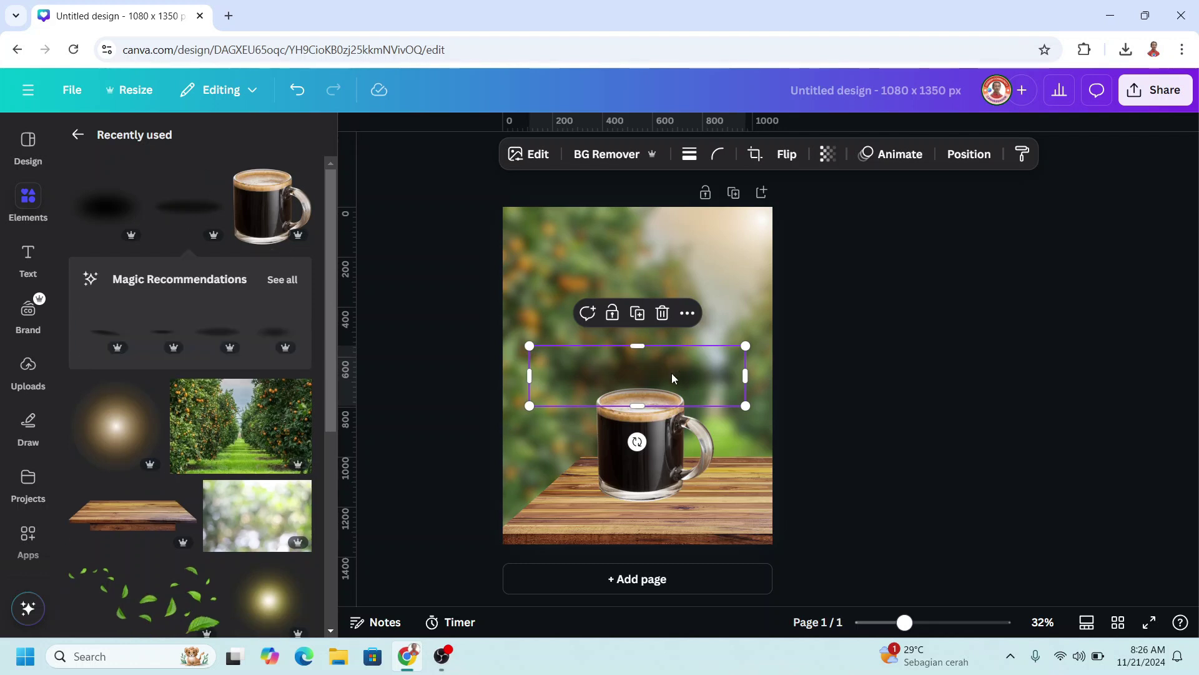
{"action": "left_click_drag", "start_coordinate": [673, 373], "coordinate": [705, 505]}
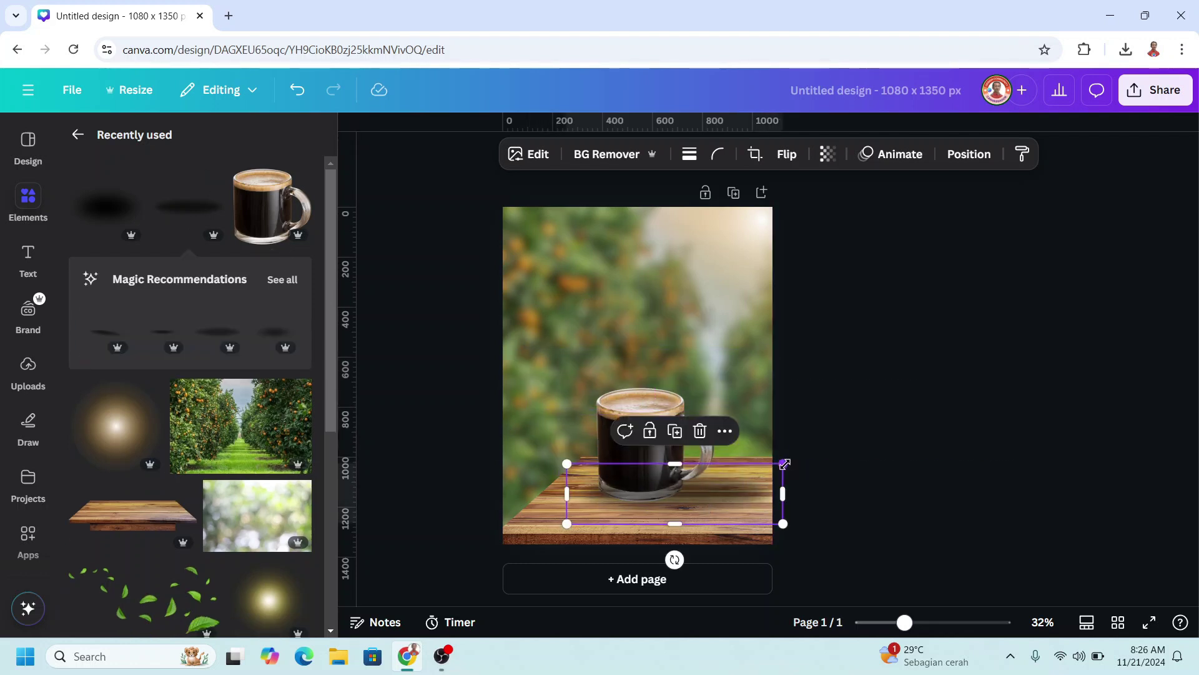
{"action": "left_click_drag", "start_coordinate": [785, 464], "coordinate": [728, 480]}
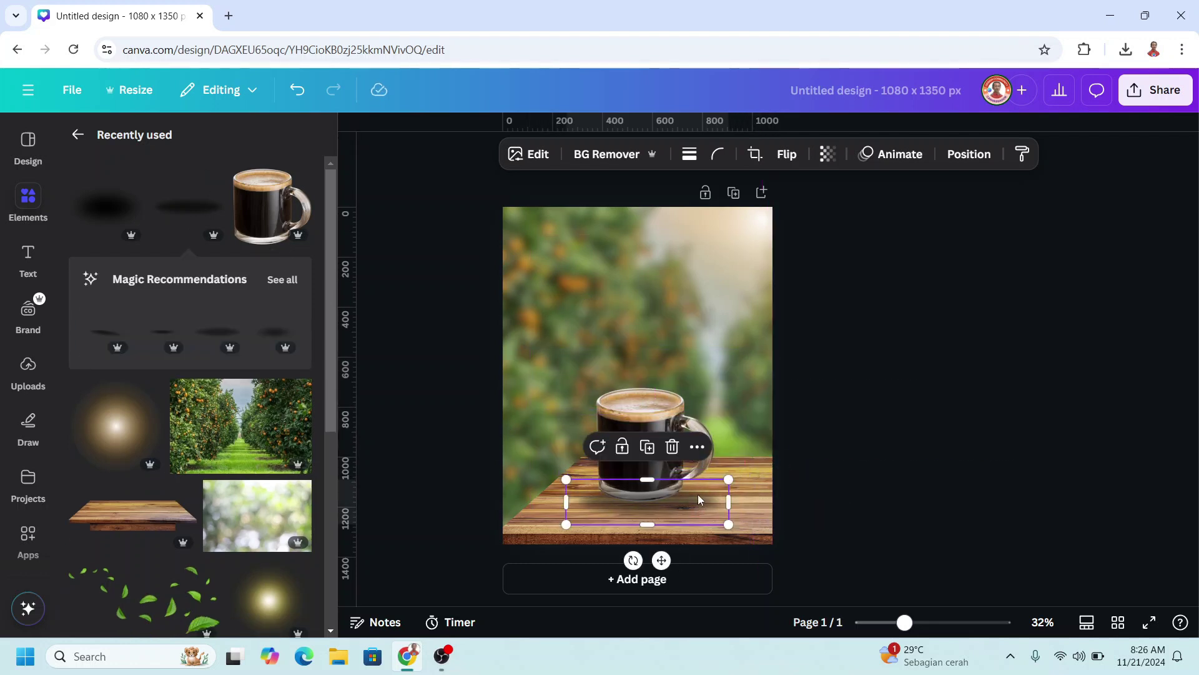
Move the shadow layer below the coffee mug layer in the Layers list.
{"action": "left_click", "coordinate": [968, 153]}
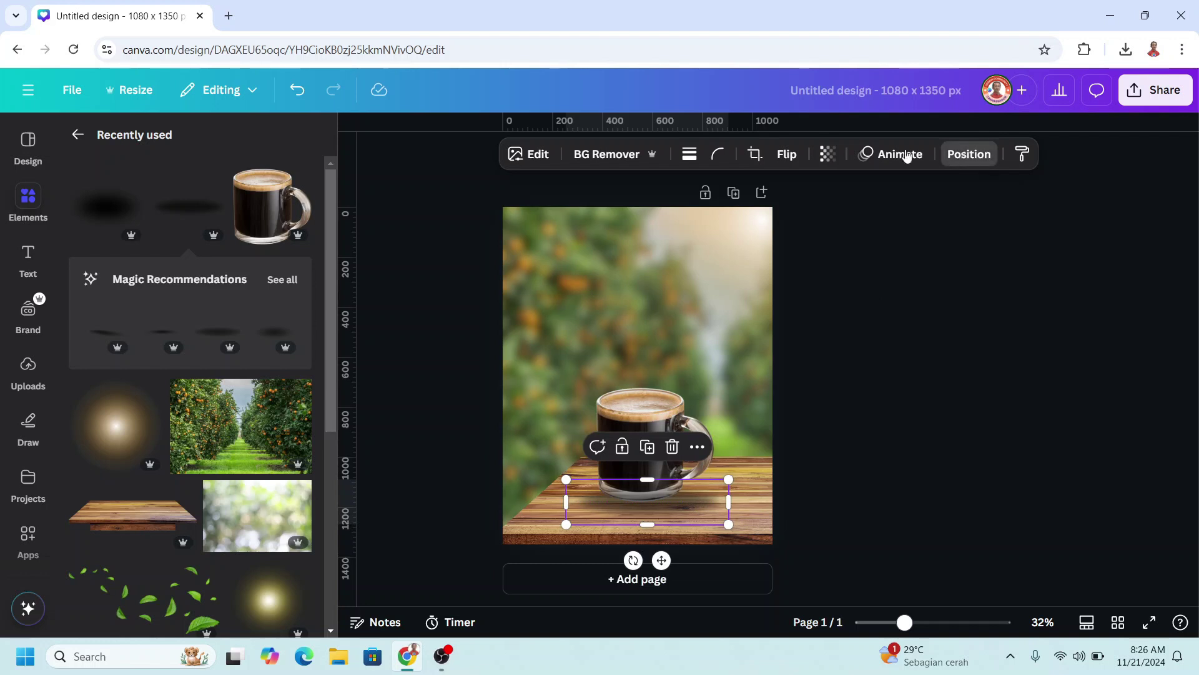
{"action": "left_click", "coordinate": [261, 179]}
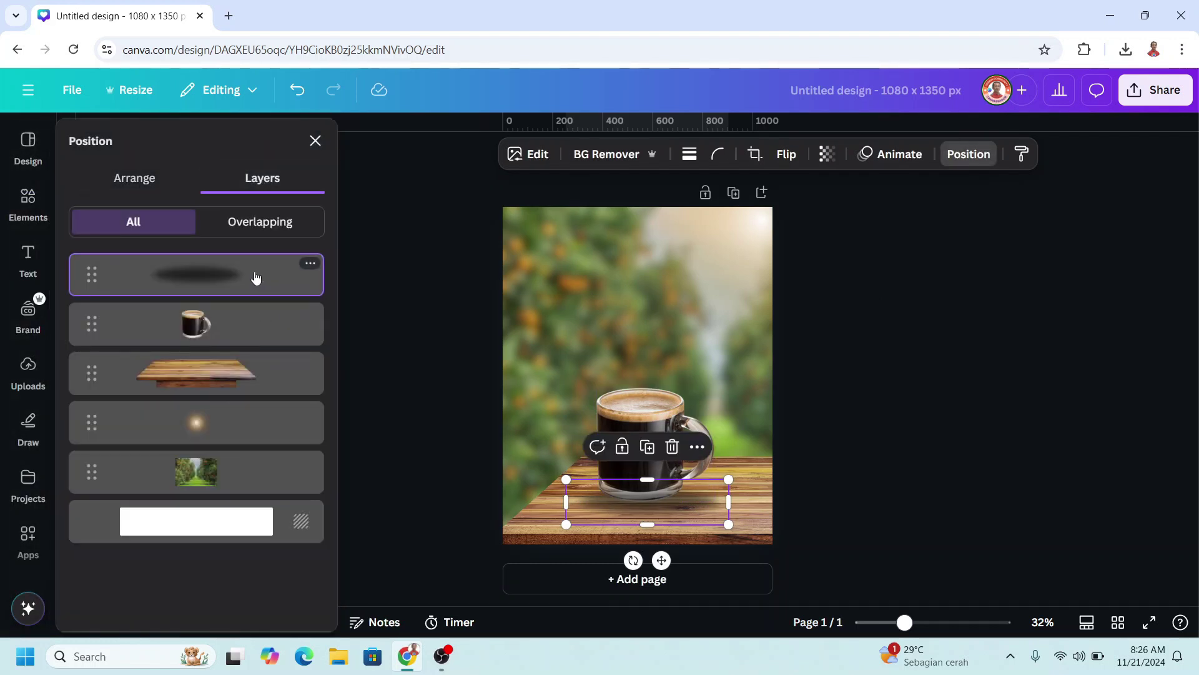
{"action": "left_click_drag", "start_coordinate": [254, 276], "coordinate": [249, 356]}
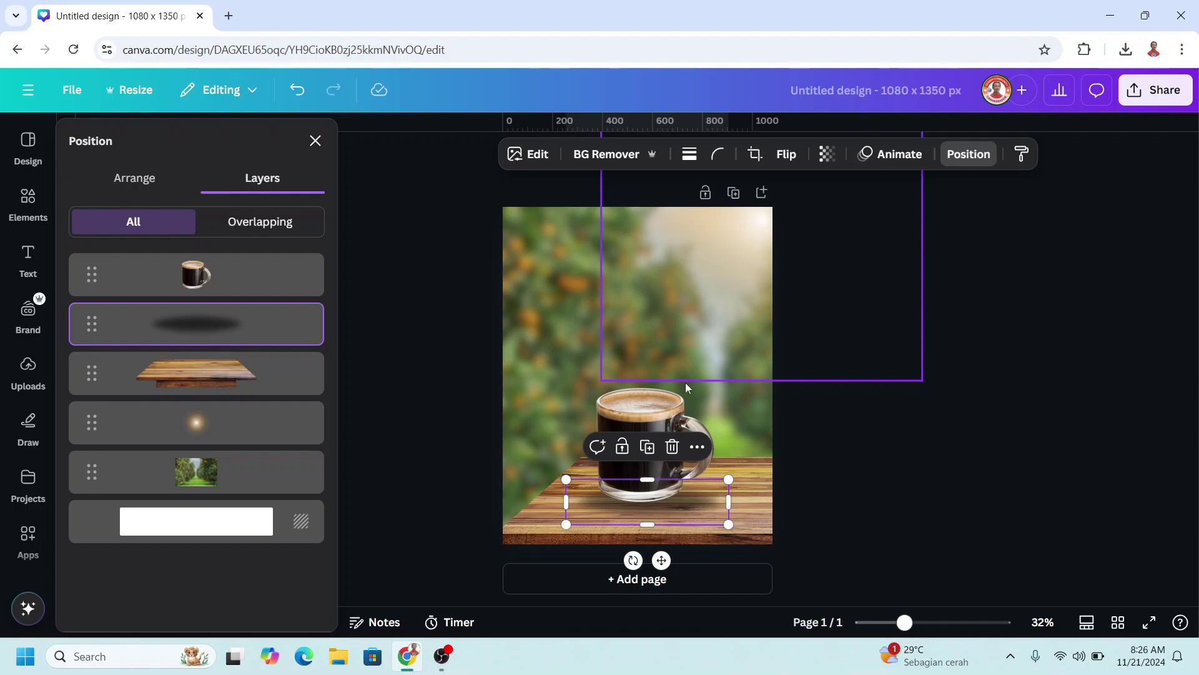
Add the Dark Drop Shadow and shrink it beneath the mug's lower left base.
{"action": "key", "text": "Escape"}
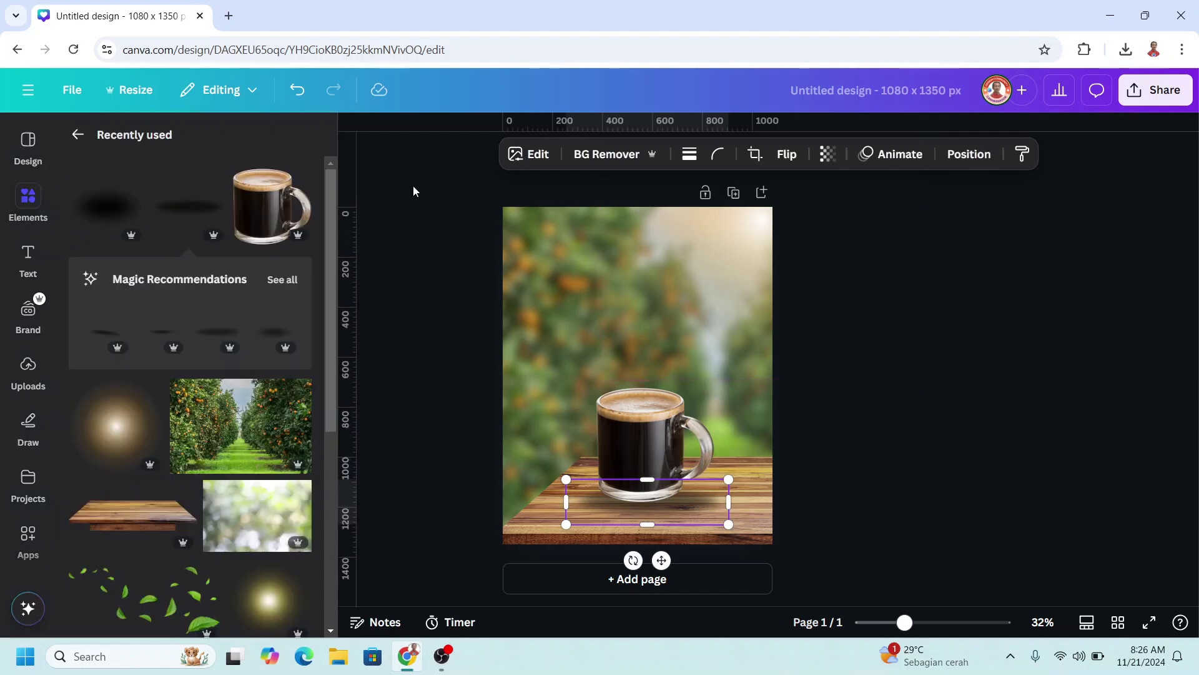
{"action": "left_click", "coordinate": [132, 181]}
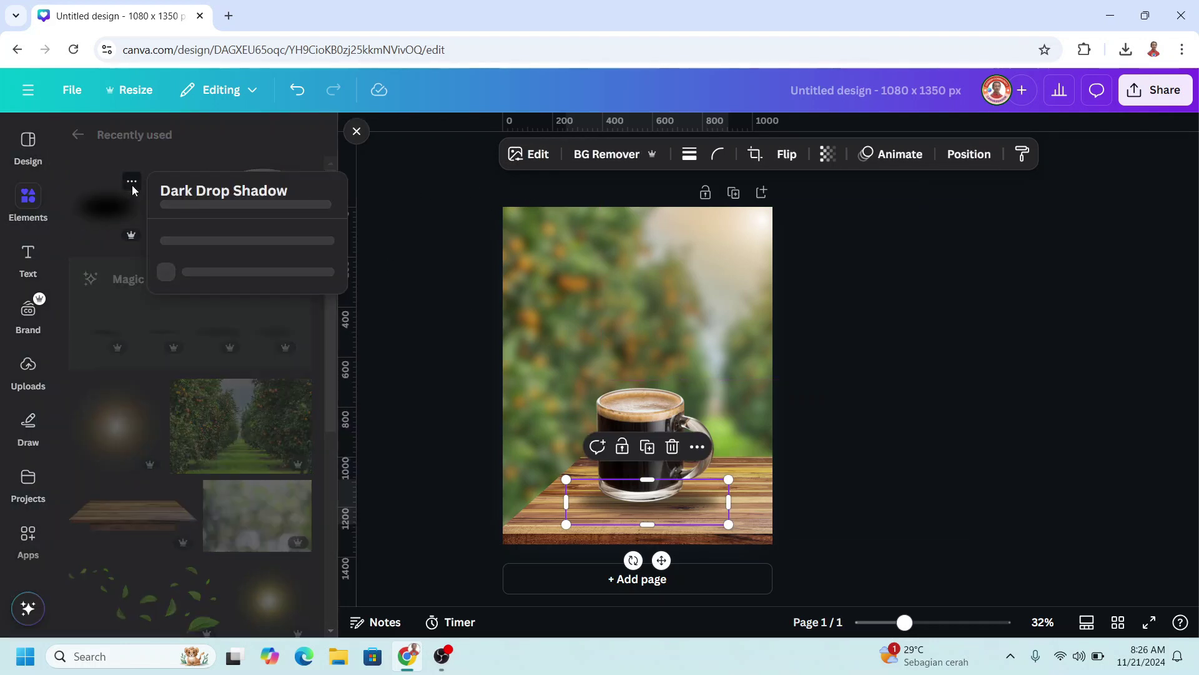
{"action": "left_click", "coordinate": [103, 206]}
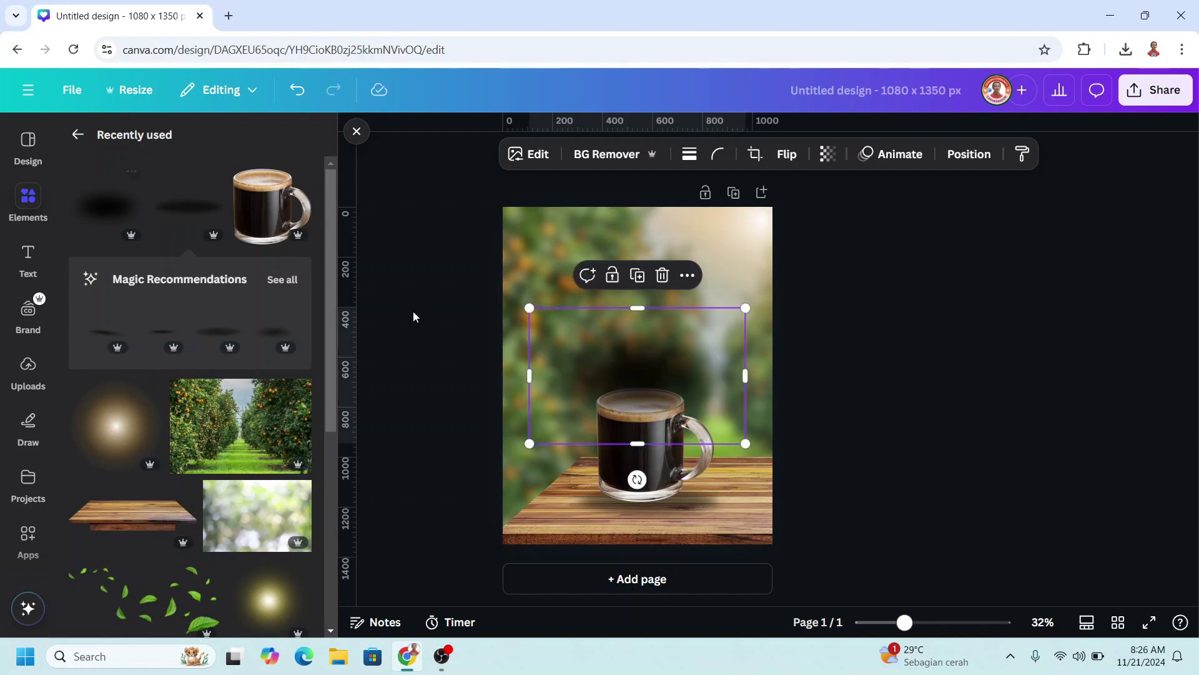
{"action": "left_click_drag", "start_coordinate": [673, 387], "coordinate": [612, 495]}
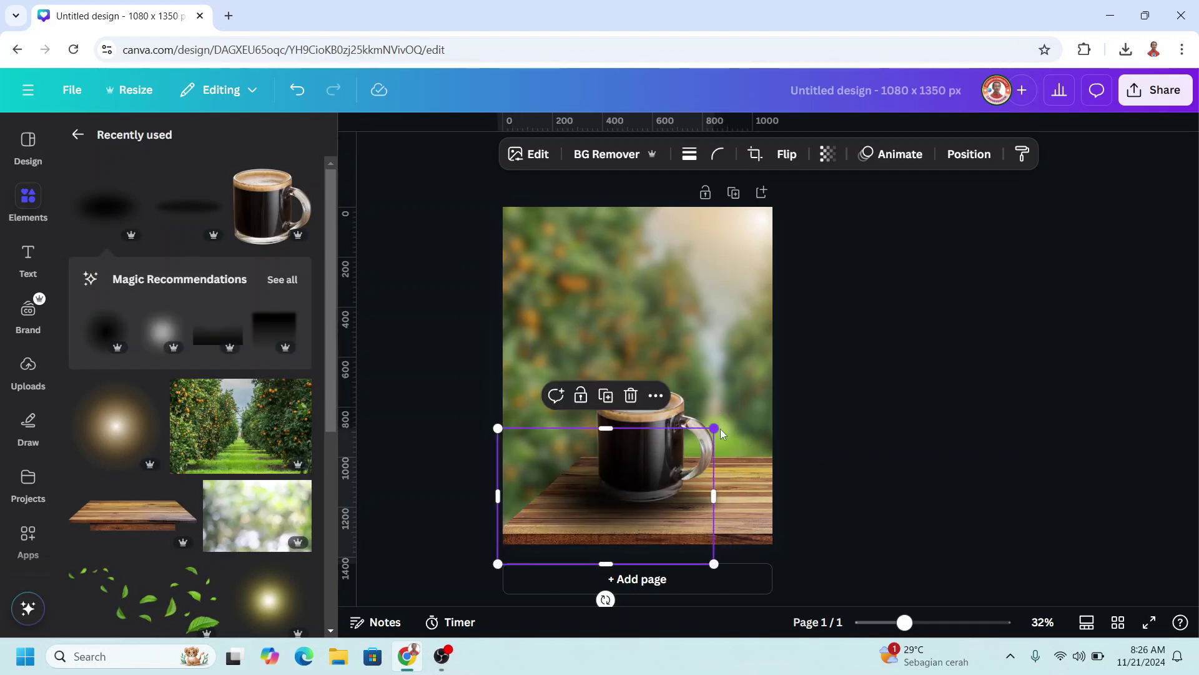
{"action": "left_click_drag", "start_coordinate": [714, 429], "coordinate": [666, 458]}
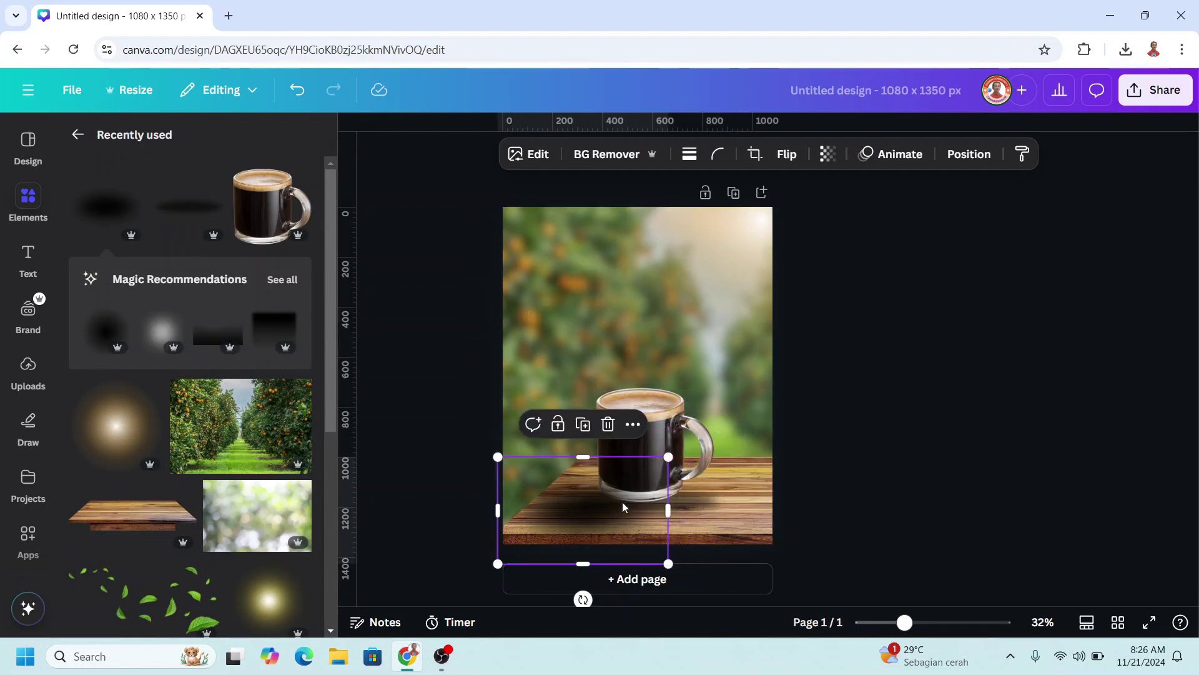
{"action": "left_click_drag", "start_coordinate": [622, 506], "coordinate": [626, 506]}
Set the dark shadow's transparency to 58.
{"action": "left_click", "coordinate": [828, 155]}
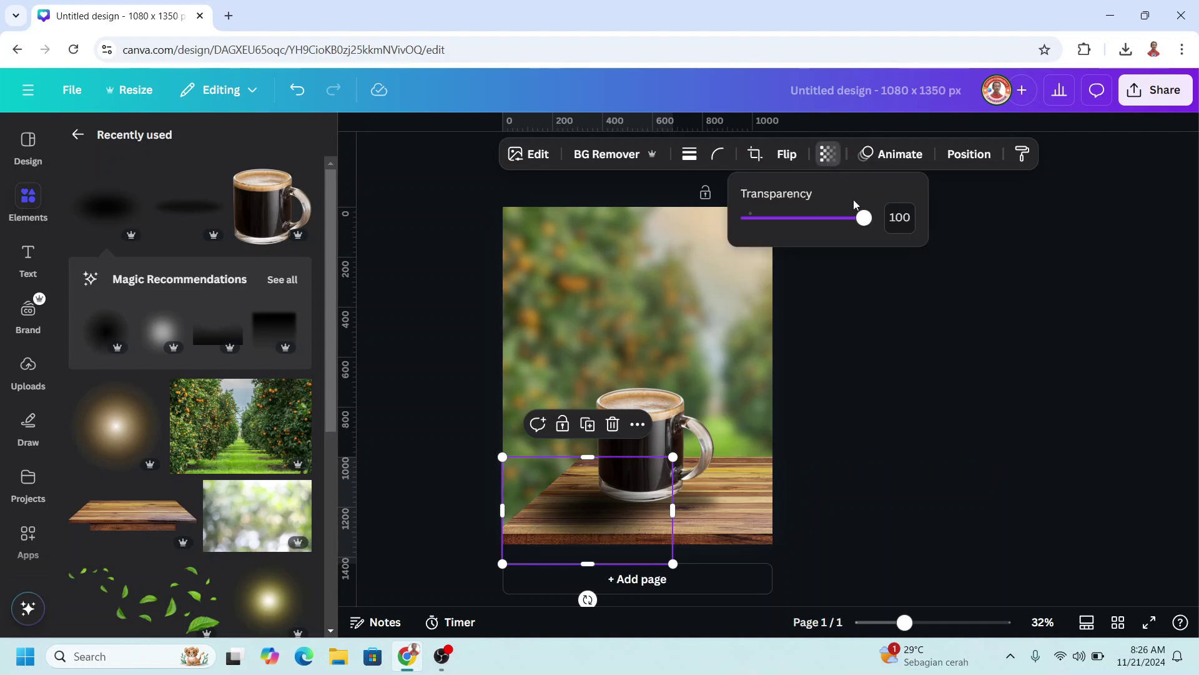
{"action": "left_click_drag", "start_coordinate": [870, 229], "coordinate": [825, 236]}
{"action": "left_click", "coordinate": [844, 334]}
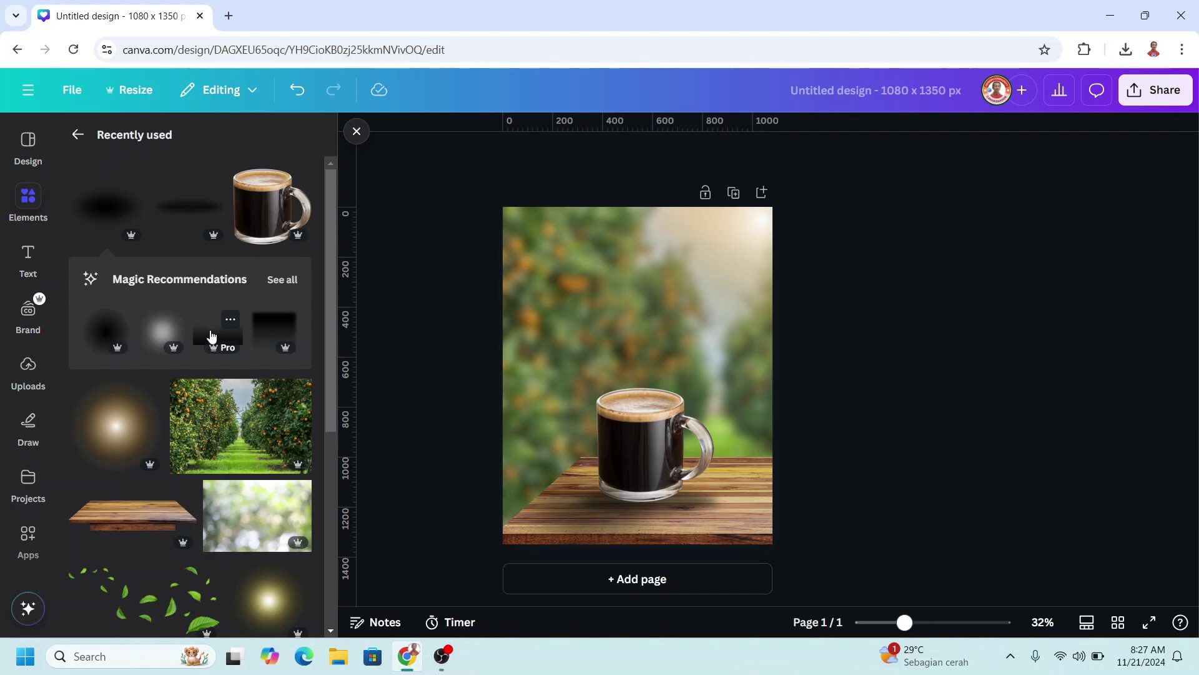
Insert the White wood texture background image from Recently used over the middle of the page.
{"action": "scroll", "coordinate": [158, 351], "scroll_direction": "down", "scroll_amount": 5}
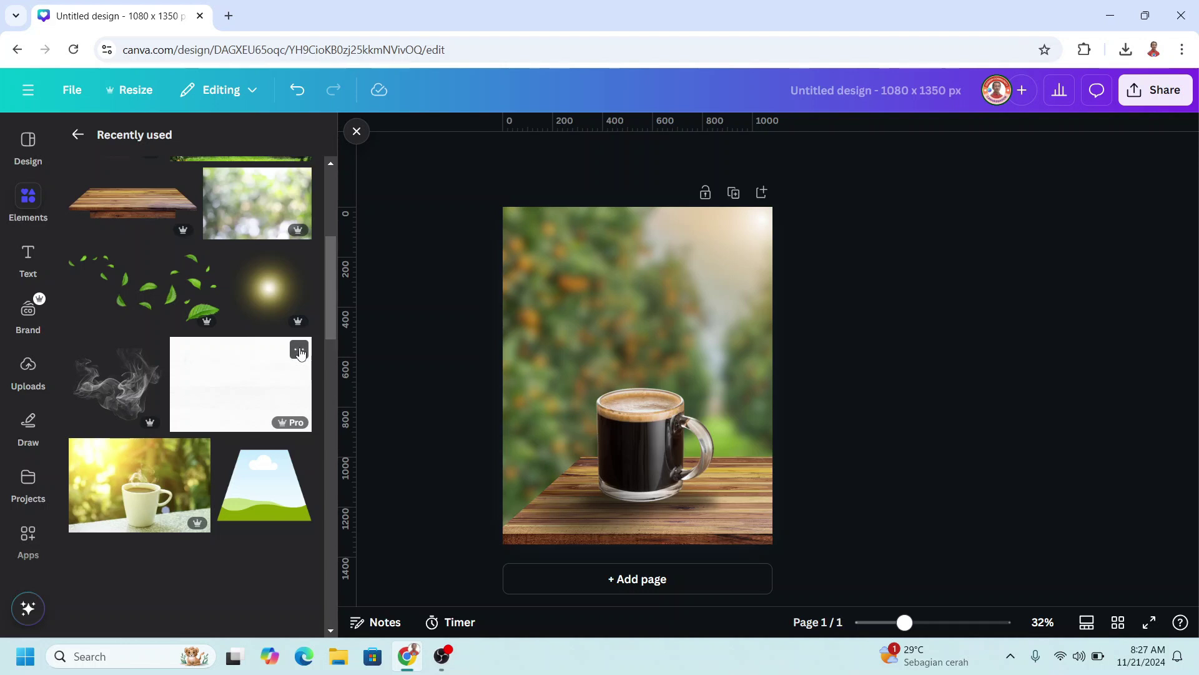
{"action": "left_click", "coordinate": [300, 351]}
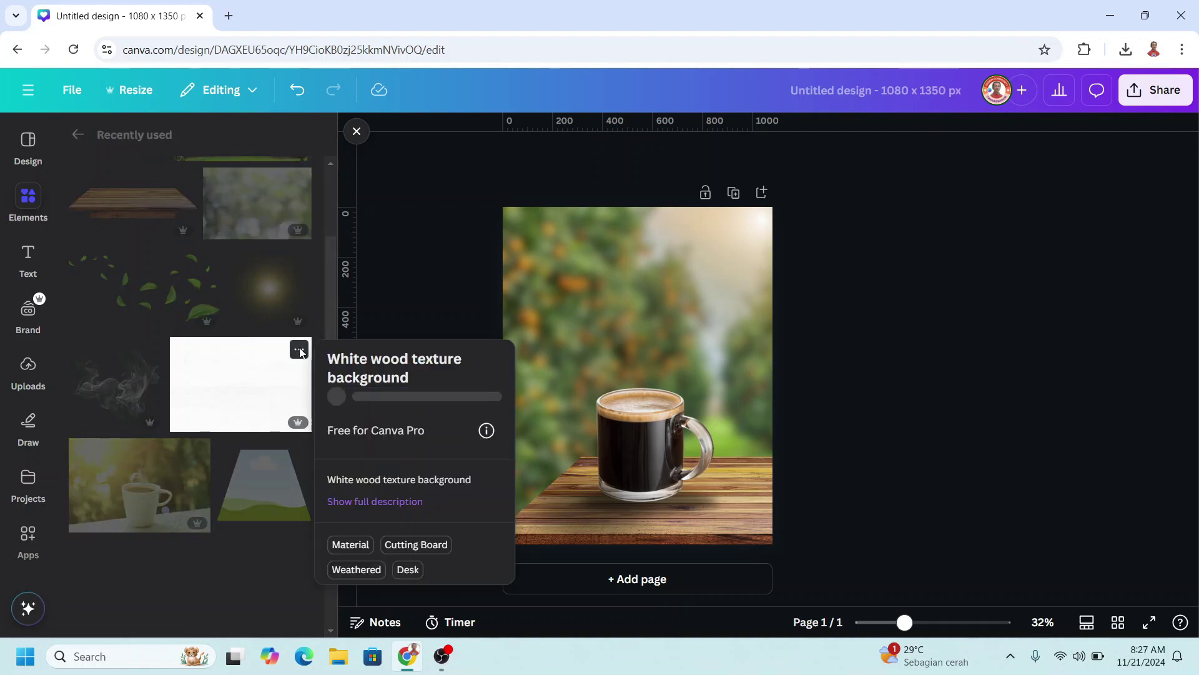
{"action": "left_click", "coordinate": [249, 381]}
{"action": "left_click", "coordinate": [253, 391]}
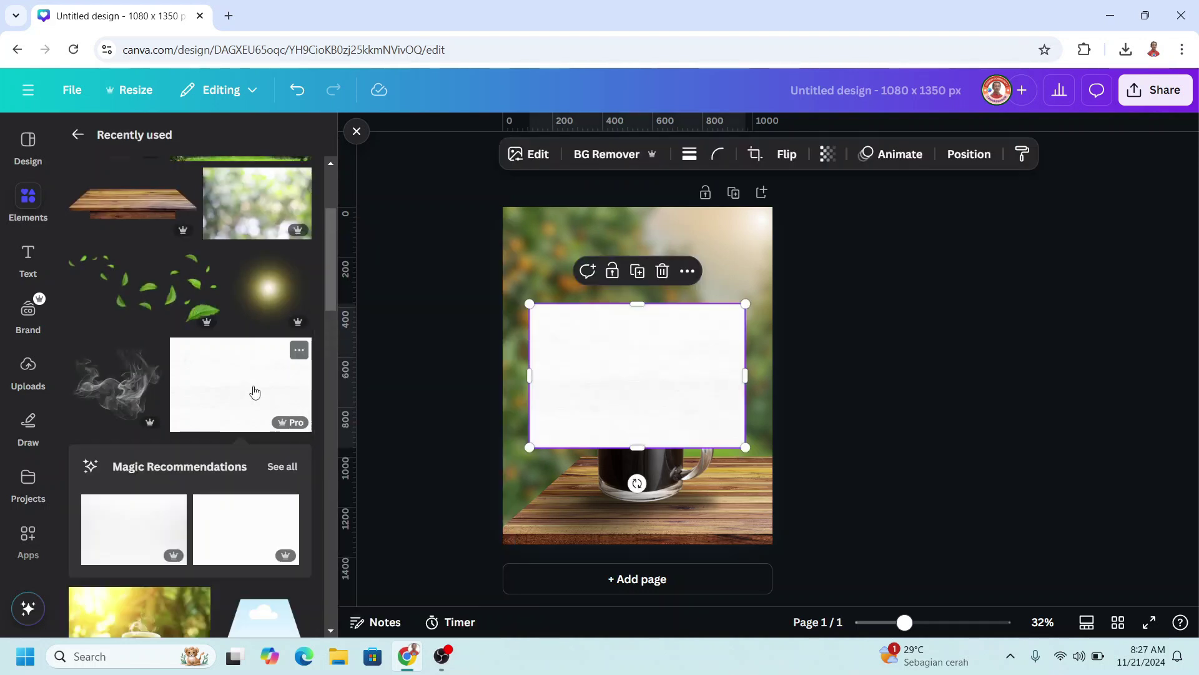
{"action": "left_click", "coordinate": [27, 542]}
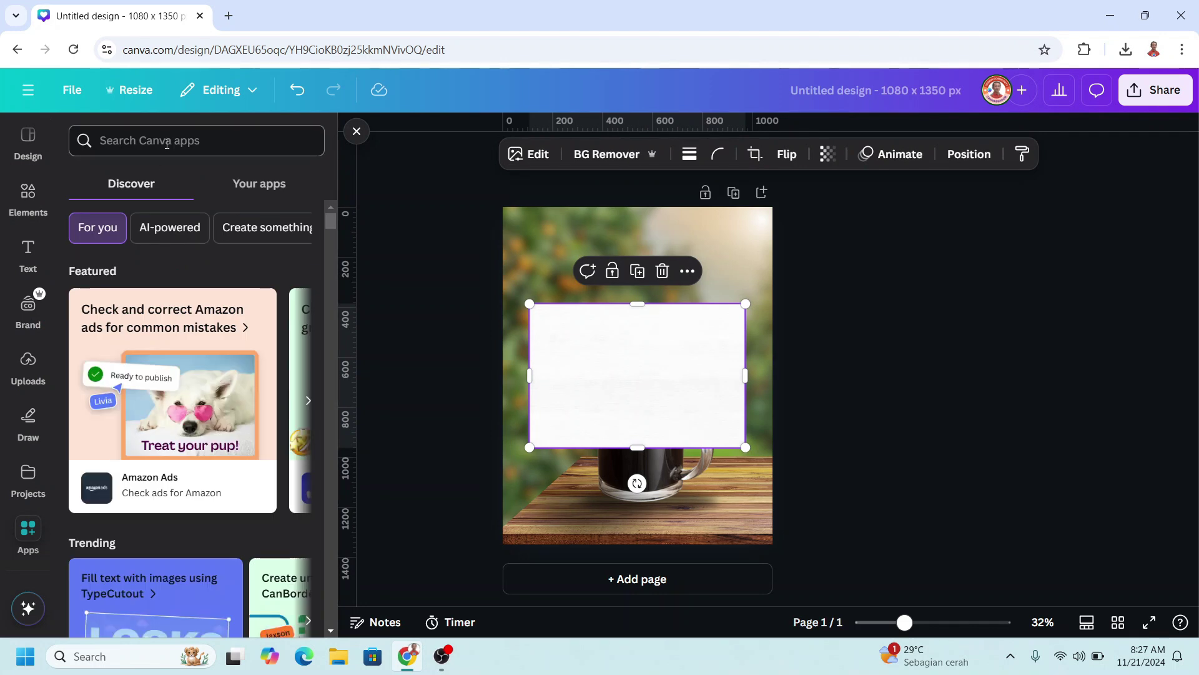
Open the FontFrame app and fill the sample word GOOD with the selected wood-texture image.
{"action": "type", "text": "font"}
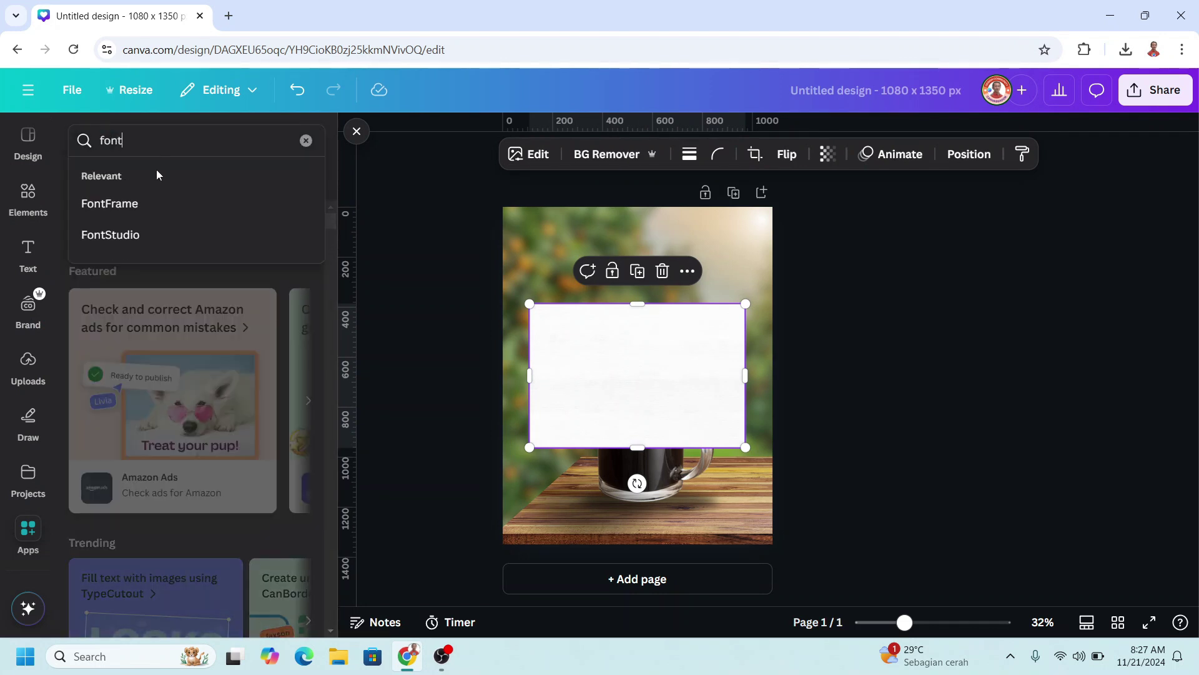
{"action": "left_click", "coordinate": [147, 204]}
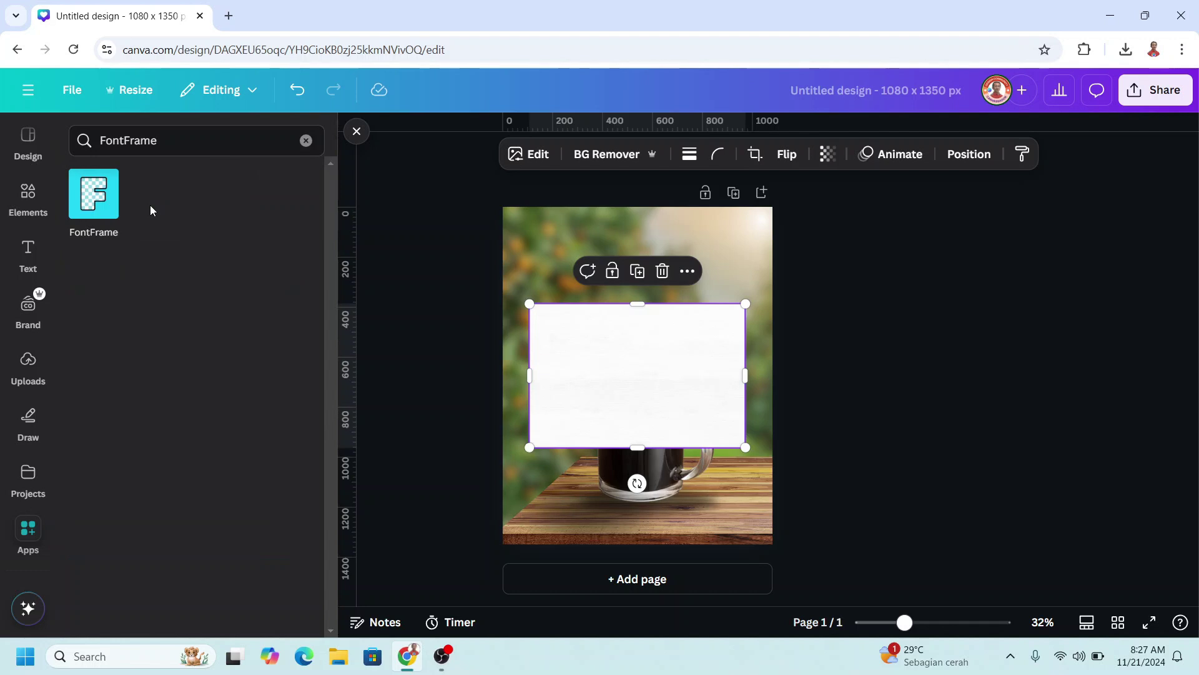
{"action": "left_click", "coordinate": [105, 197]}
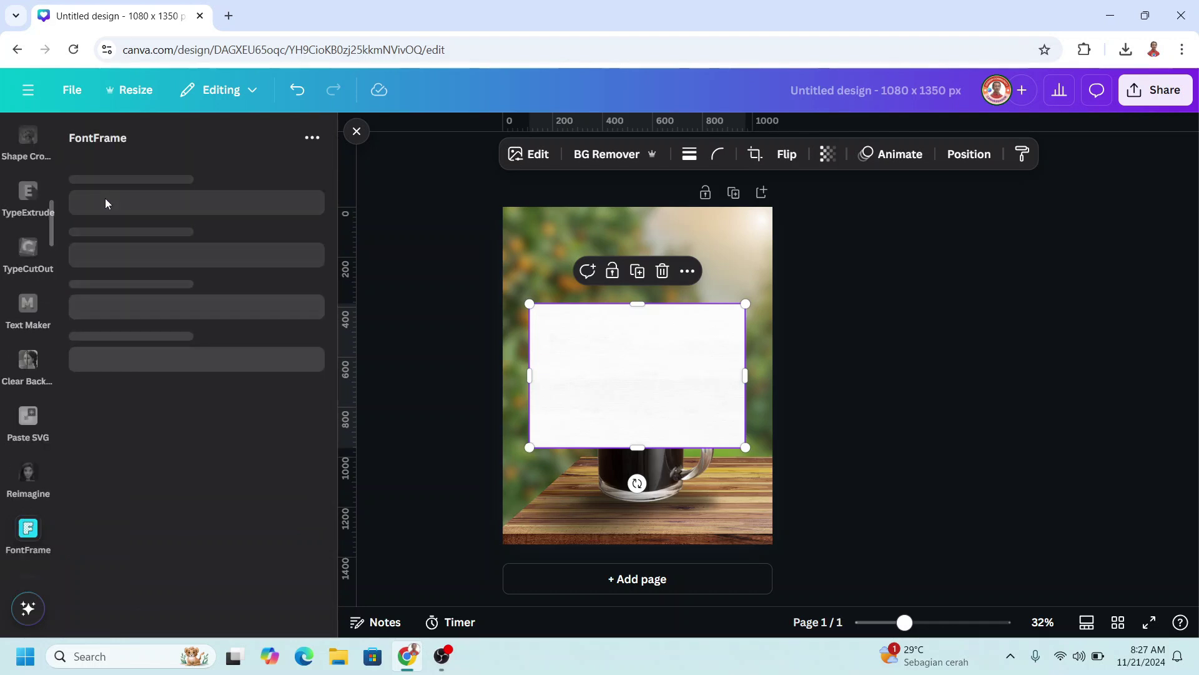
{"action": "left_click_drag", "start_coordinate": [134, 378], "coordinate": [79, 384]}
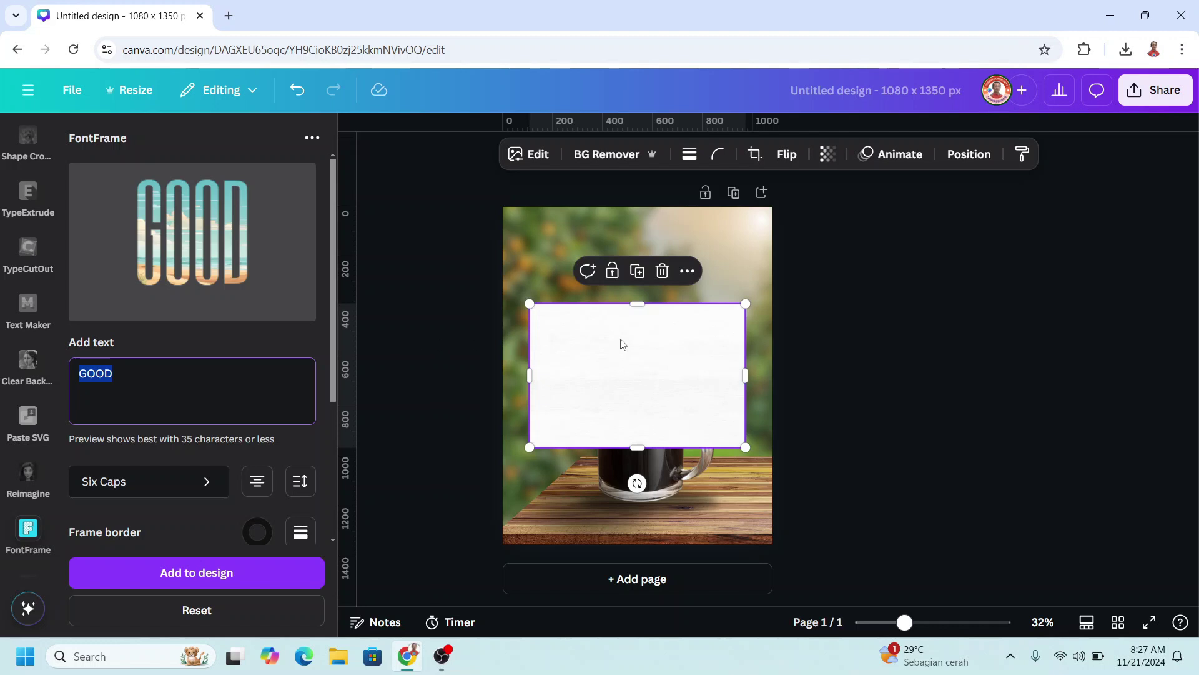
{"action": "scroll", "coordinate": [298, 394], "scroll_direction": "down", "scroll_amount": 3}
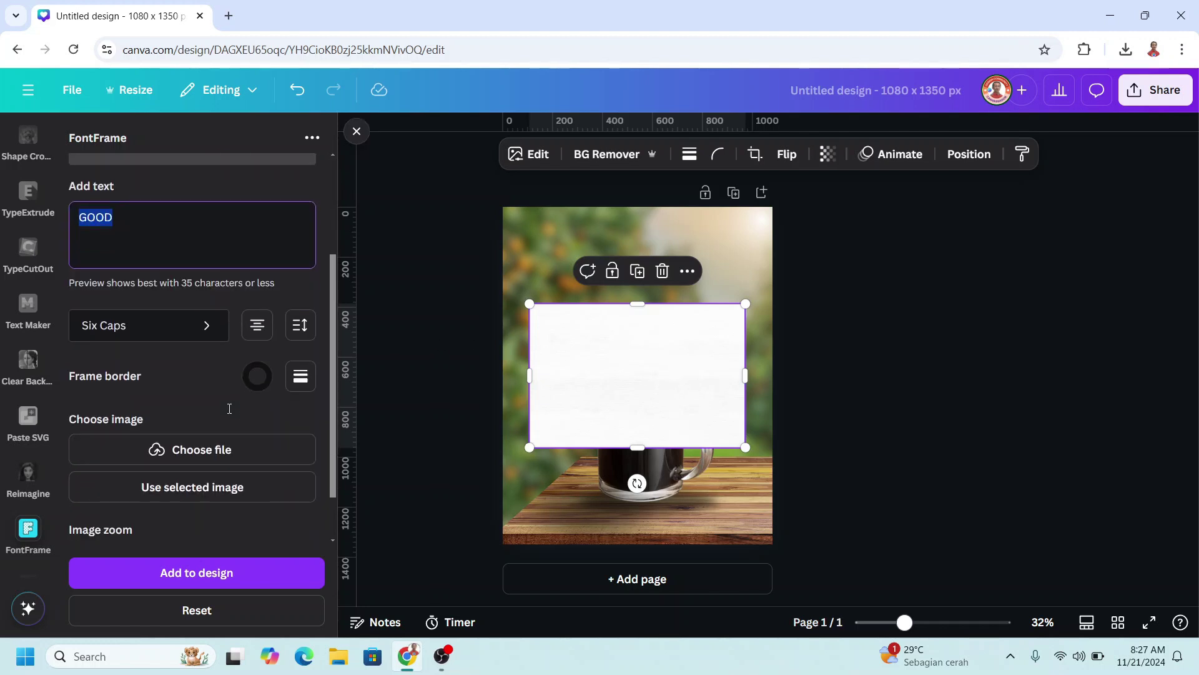
{"action": "left_click", "coordinate": [198, 493]}
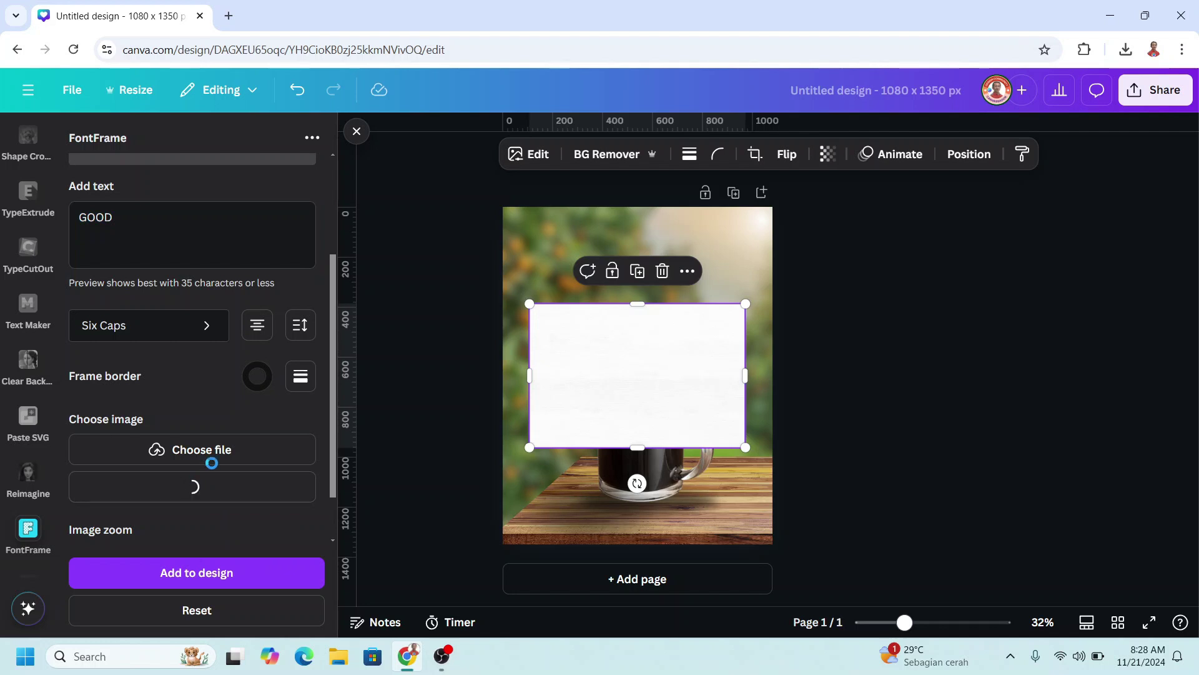
Check the frame border weight and add the wood-textured GOOD lettering to the design.
{"action": "scroll", "coordinate": [237, 400], "scroll_direction": "down", "scroll_amount": 1}
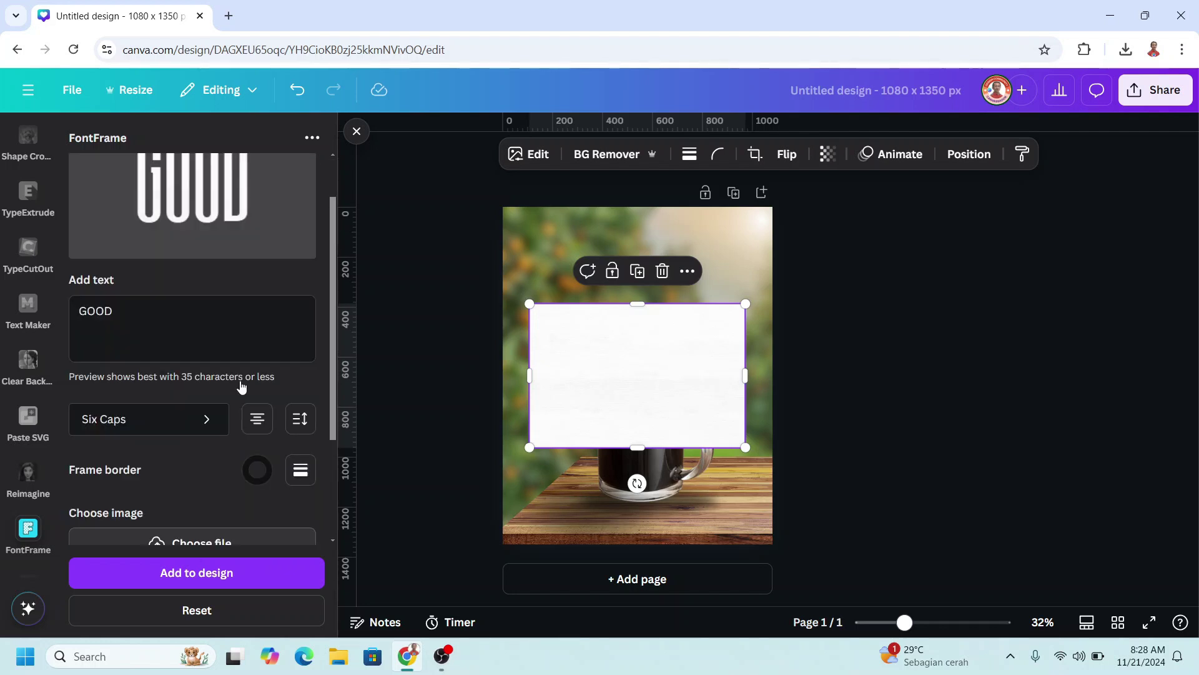
{"action": "scroll", "coordinate": [256, 418], "scroll_direction": "up", "scroll_amount": 1}
{"action": "left_click", "coordinate": [300, 531]}
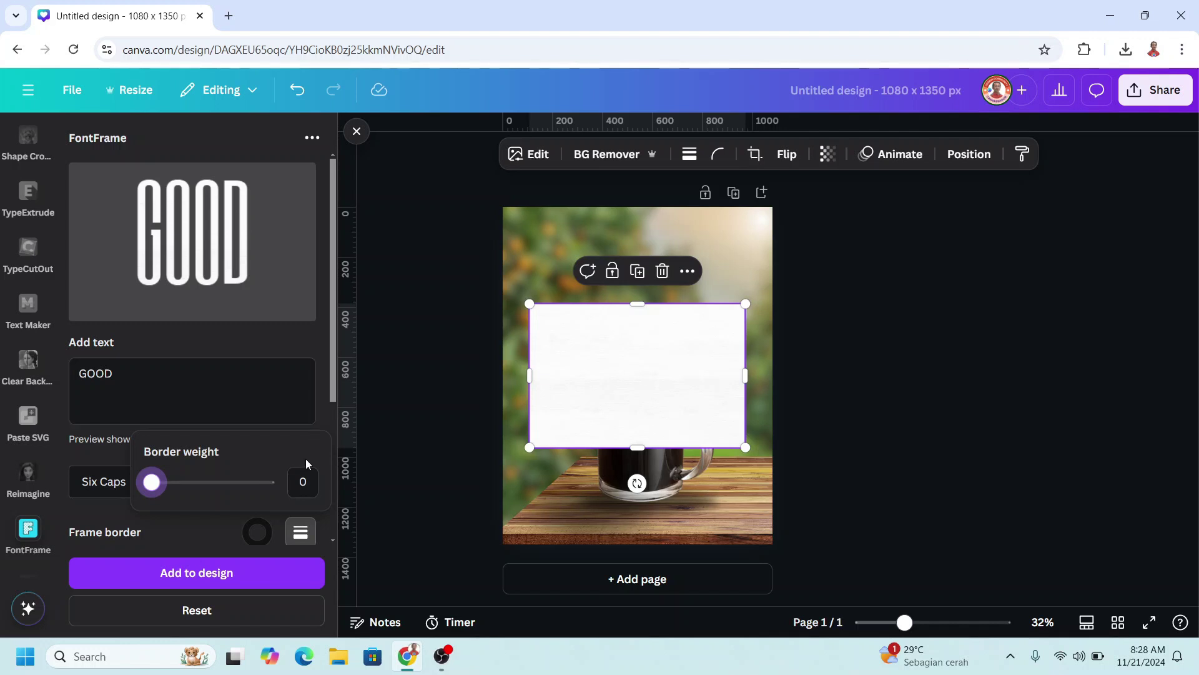
{"action": "scroll", "coordinate": [296, 513], "scroll_direction": "down", "scroll_amount": 2}
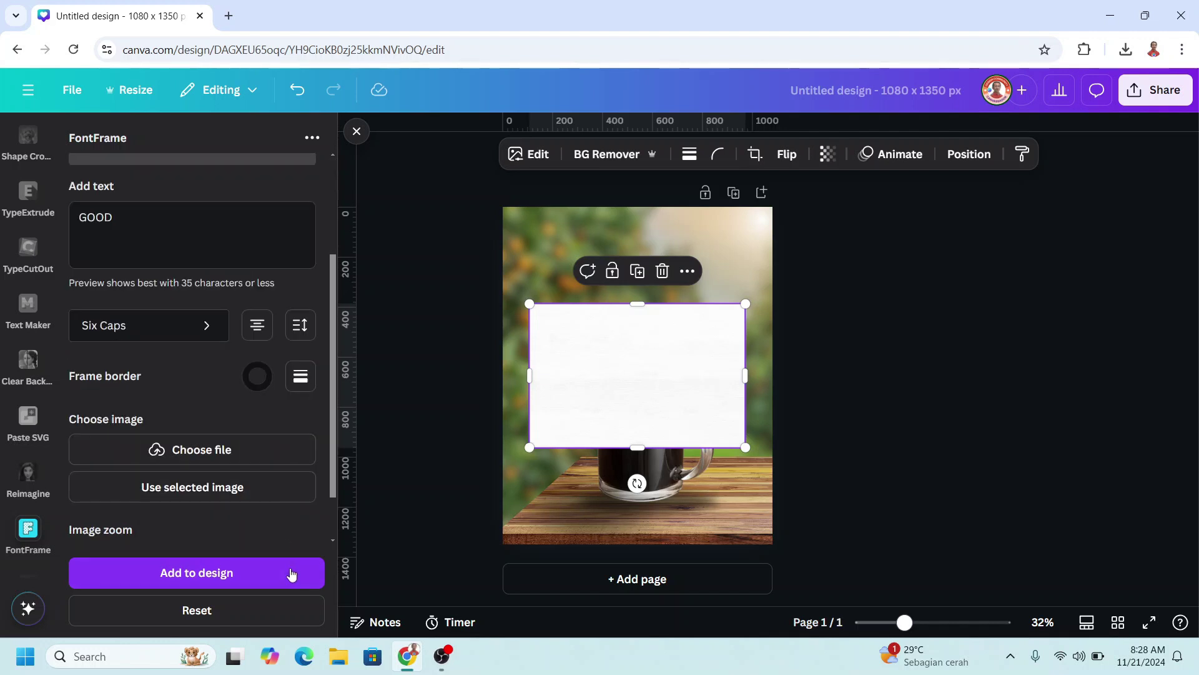
{"action": "left_click", "coordinate": [252, 579]}
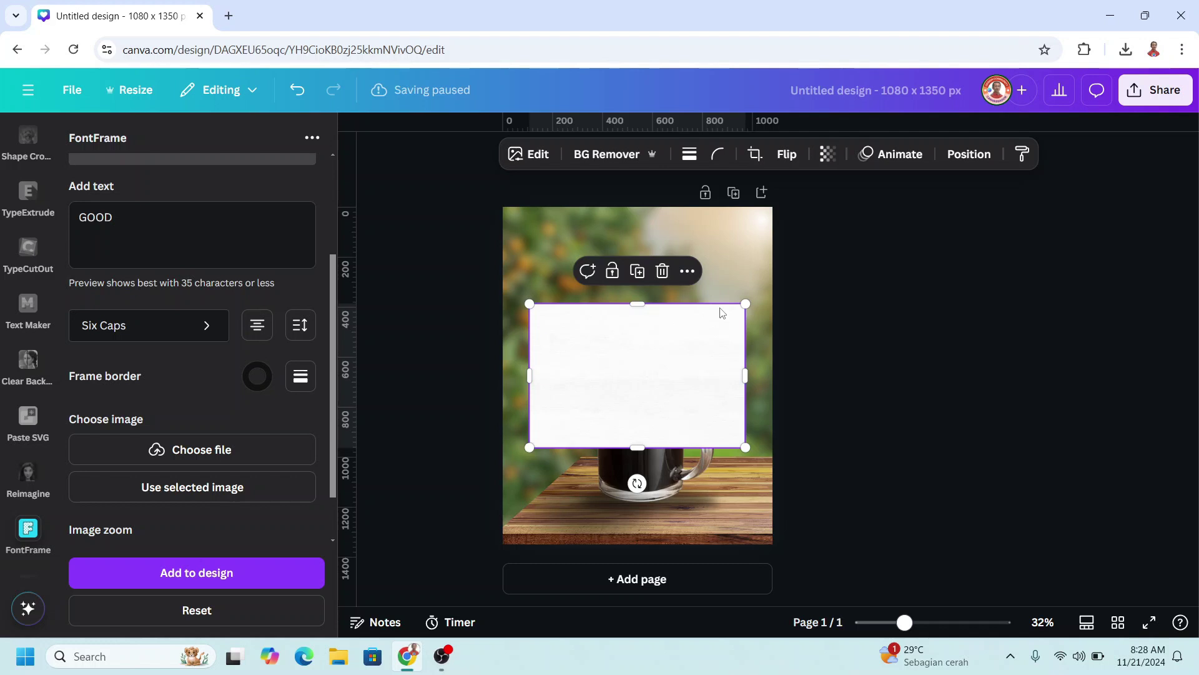
Delete the white placeholder, then enlarge the GOOD lettering and centre it over the mug.
{"action": "left_click", "coordinate": [662, 271]}
{"action": "left_click", "coordinate": [650, 362]}
{"action": "left_click_drag", "start_coordinate": [665, 341], "coordinate": [813, 199]}
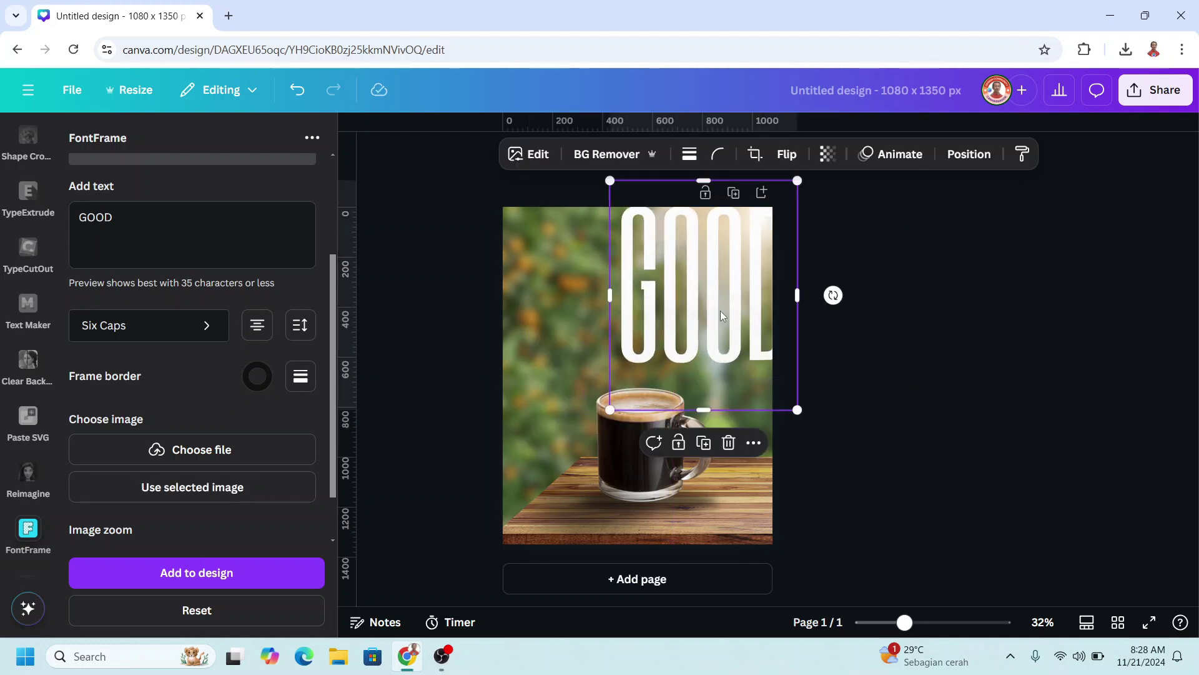
{"action": "left_click_drag", "start_coordinate": [750, 294], "coordinate": [693, 347]}
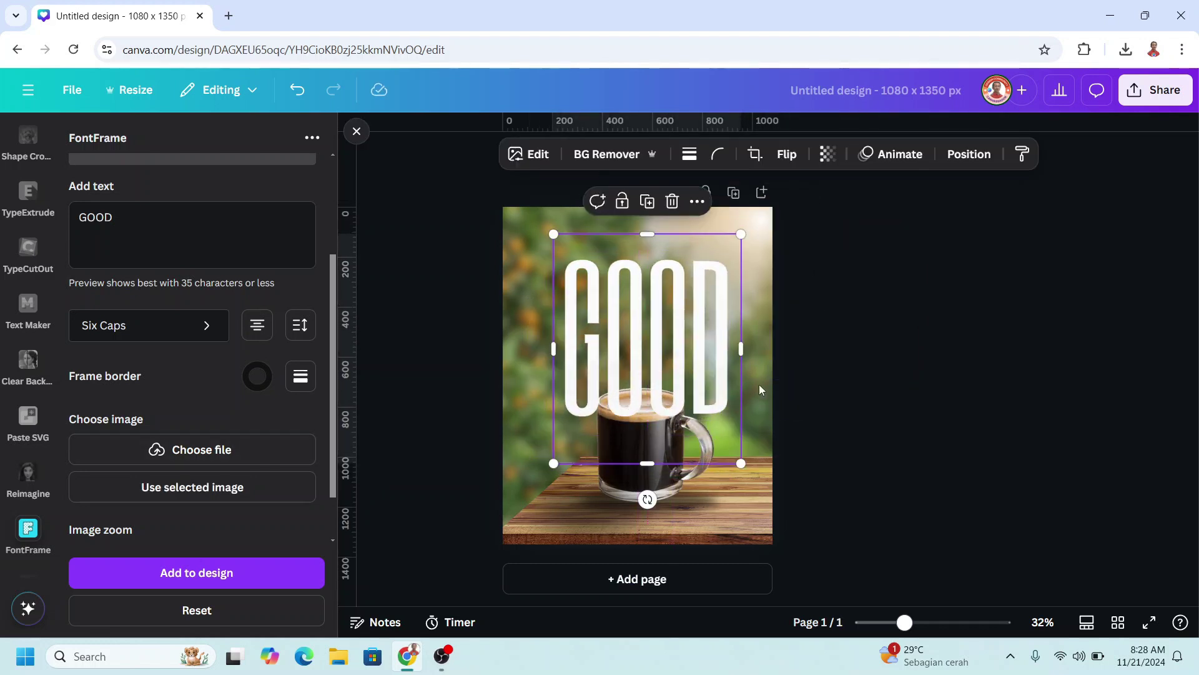
{"action": "scroll", "coordinate": [8, 412], "scroll_direction": "up", "scroll_amount": 5}
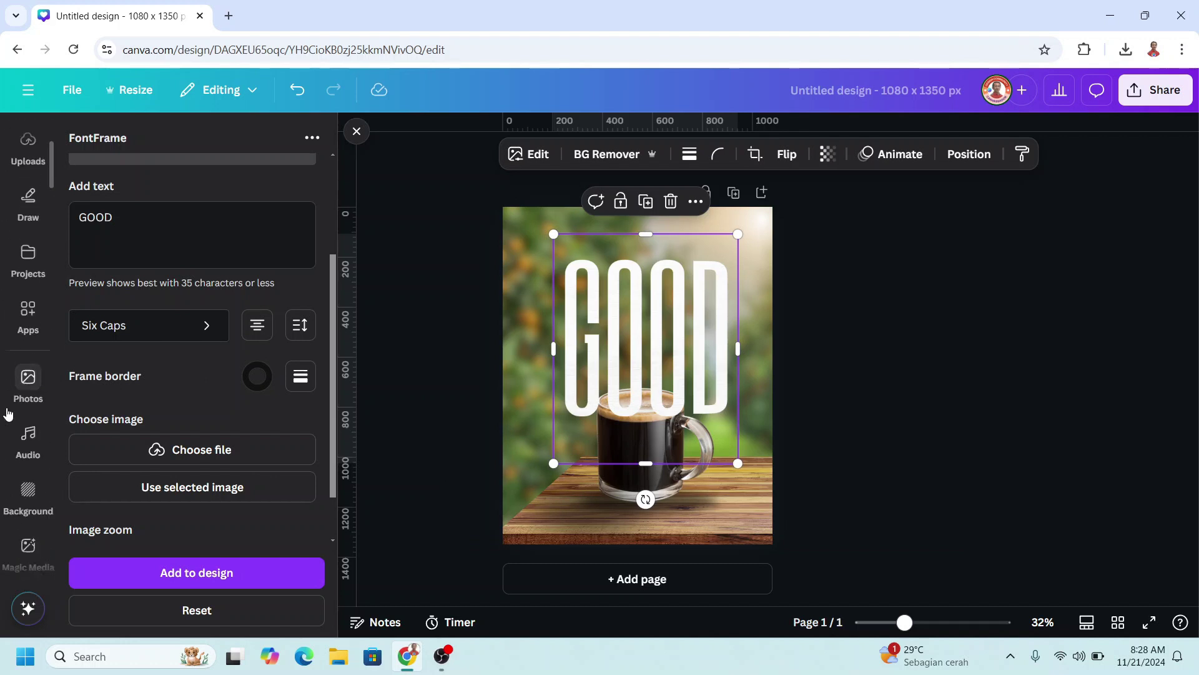
Search the apps for 'ref' and open Easy Reflections.
{"action": "left_click", "coordinate": [26, 545]}
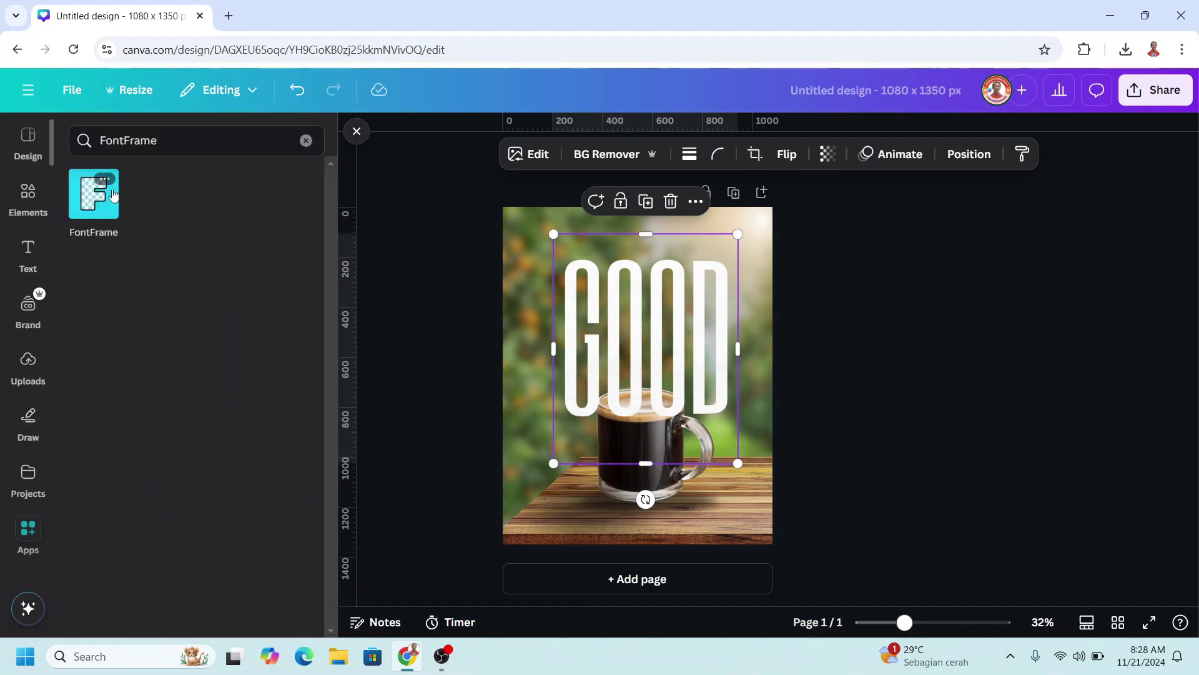
{"action": "left_click", "coordinate": [87, 132]}
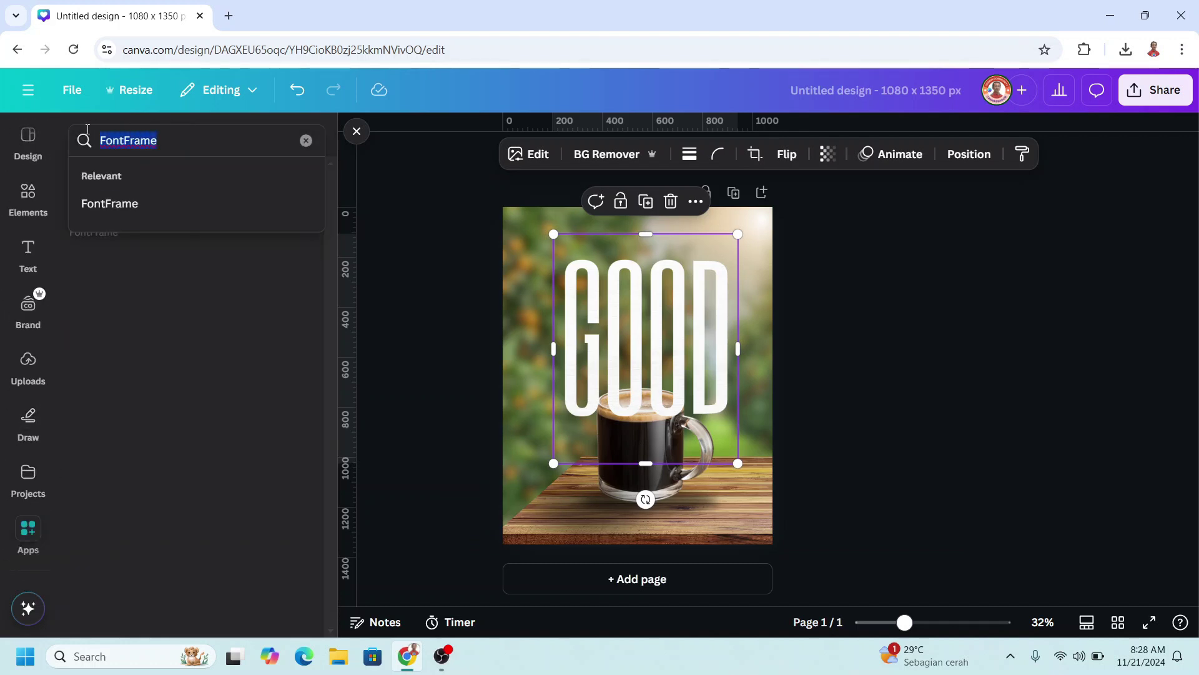
{"action": "type", "text": "ref"}
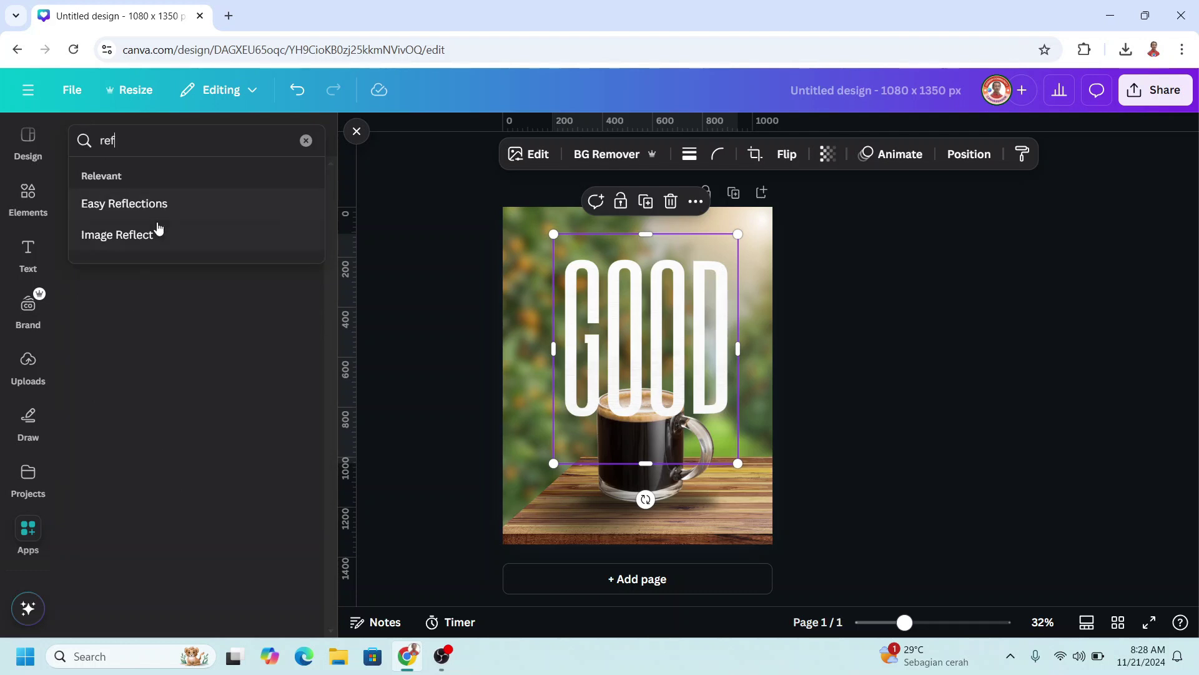
{"action": "left_click", "coordinate": [151, 210]}
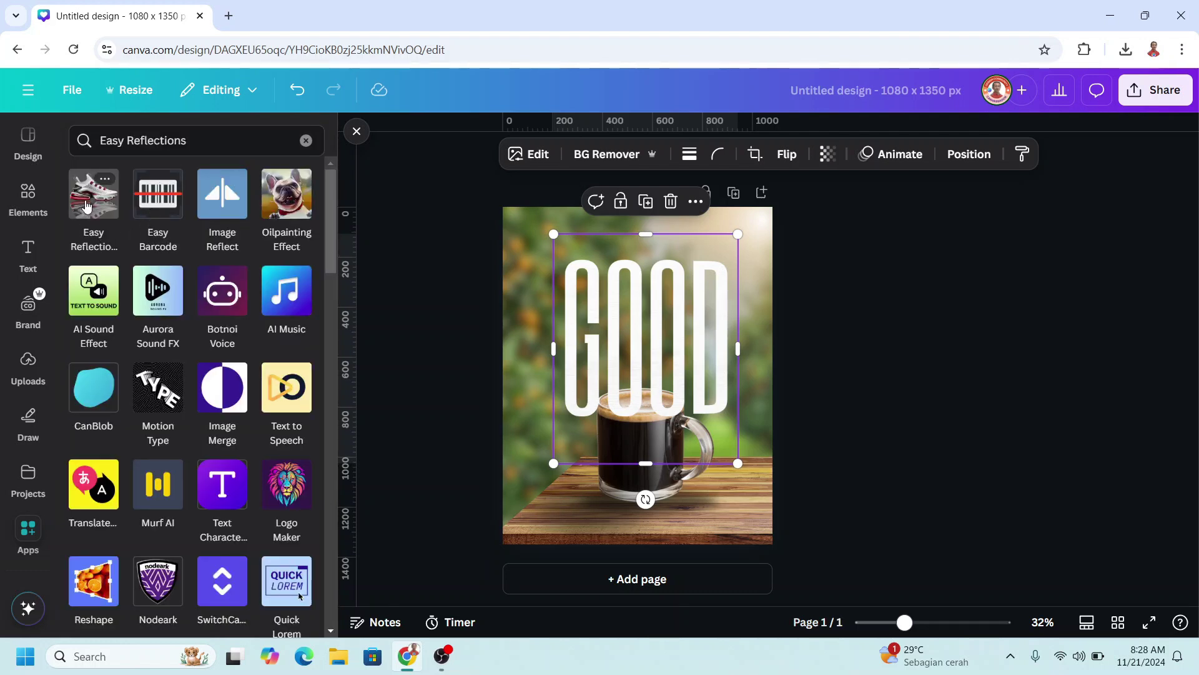
{"action": "left_click", "coordinate": [86, 206]}
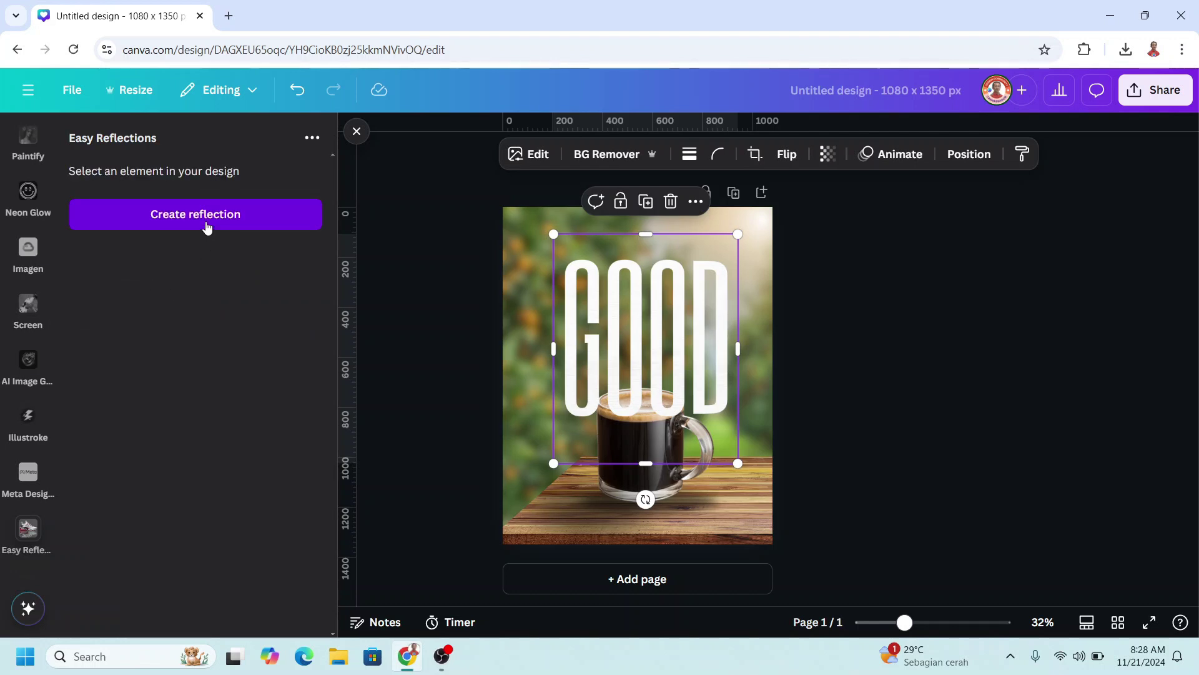
Create a reflection of GOOD placed Above, with offset 76 and opacity 58.
{"action": "left_click", "coordinate": [210, 224]}
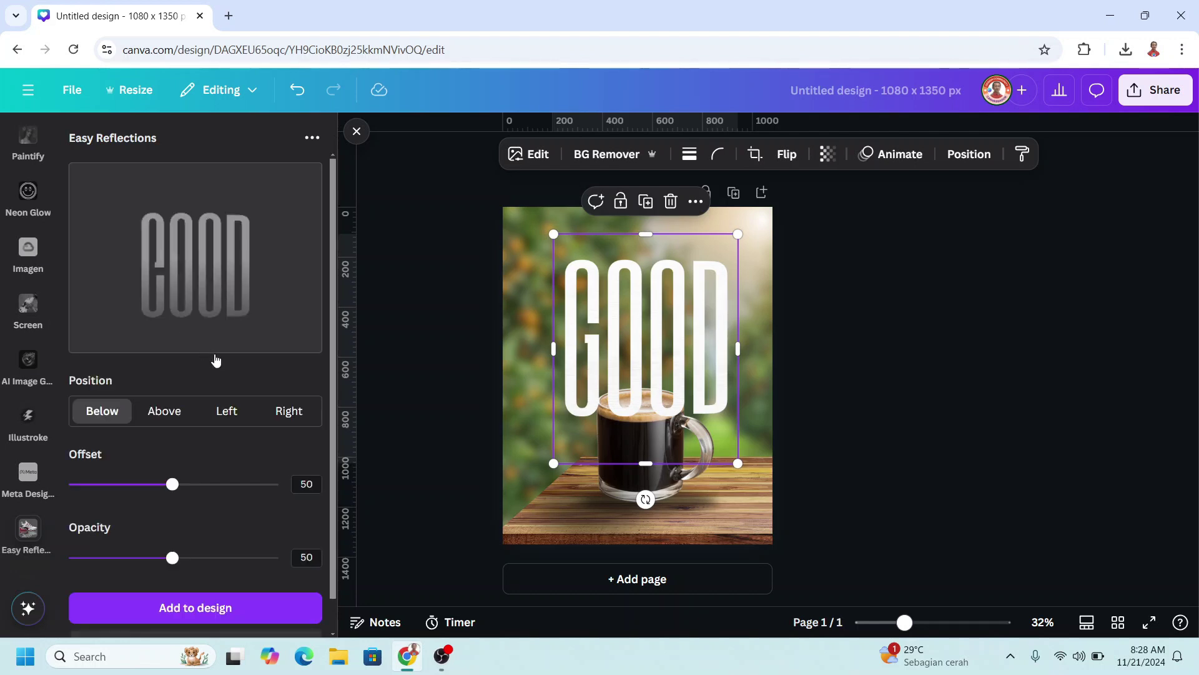
{"action": "left_click", "coordinate": [165, 412]}
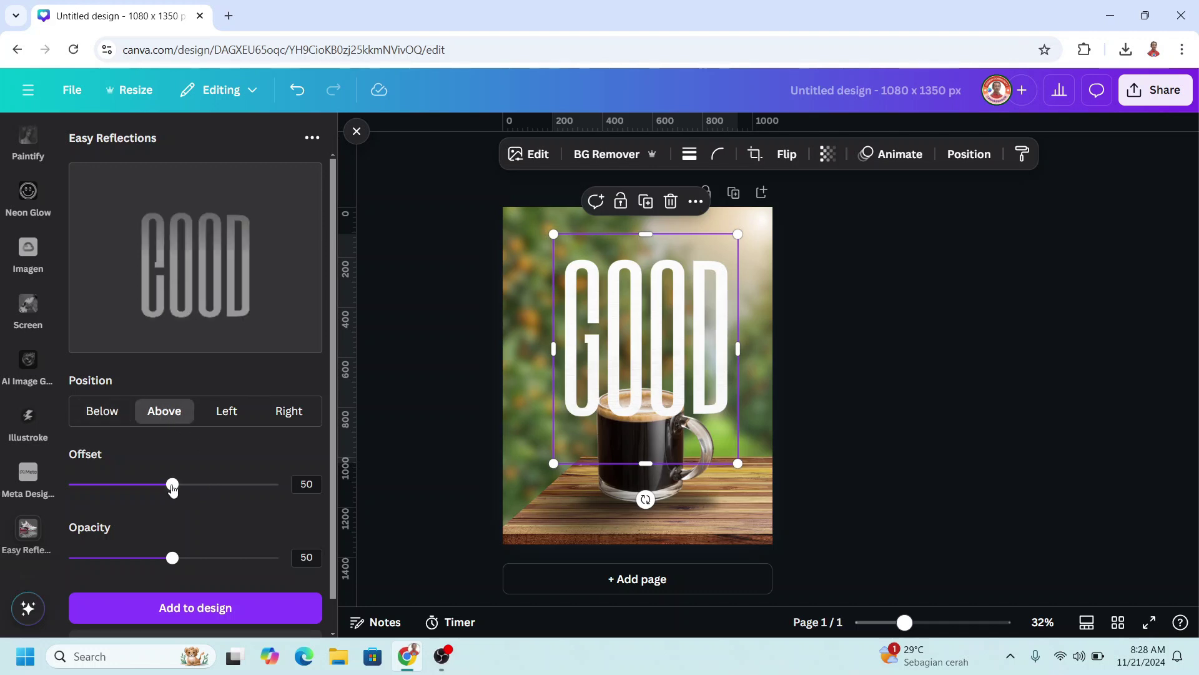
{"action": "left_click_drag", "start_coordinate": [173, 489], "coordinate": [211, 498]}
{"action": "mouse_move", "coordinate": [172, 558]}
{"action": "left_mouse_down"}
{"action": "mouse_move", "coordinate": [139, 559]}
{"action": "mouse_move", "coordinate": [201, 563]}
{"action": "mouse_move", "coordinate": [189, 558]}
{"action": "left_mouse_up"}
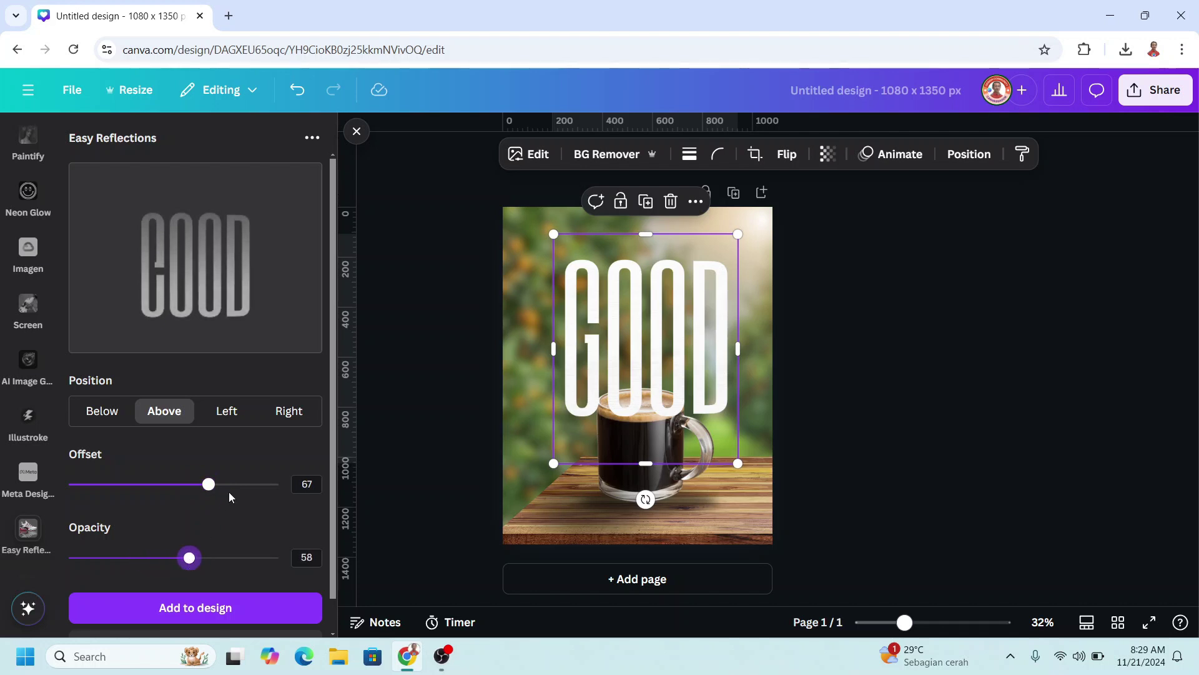
{"action": "left_click", "coordinate": [229, 487]}
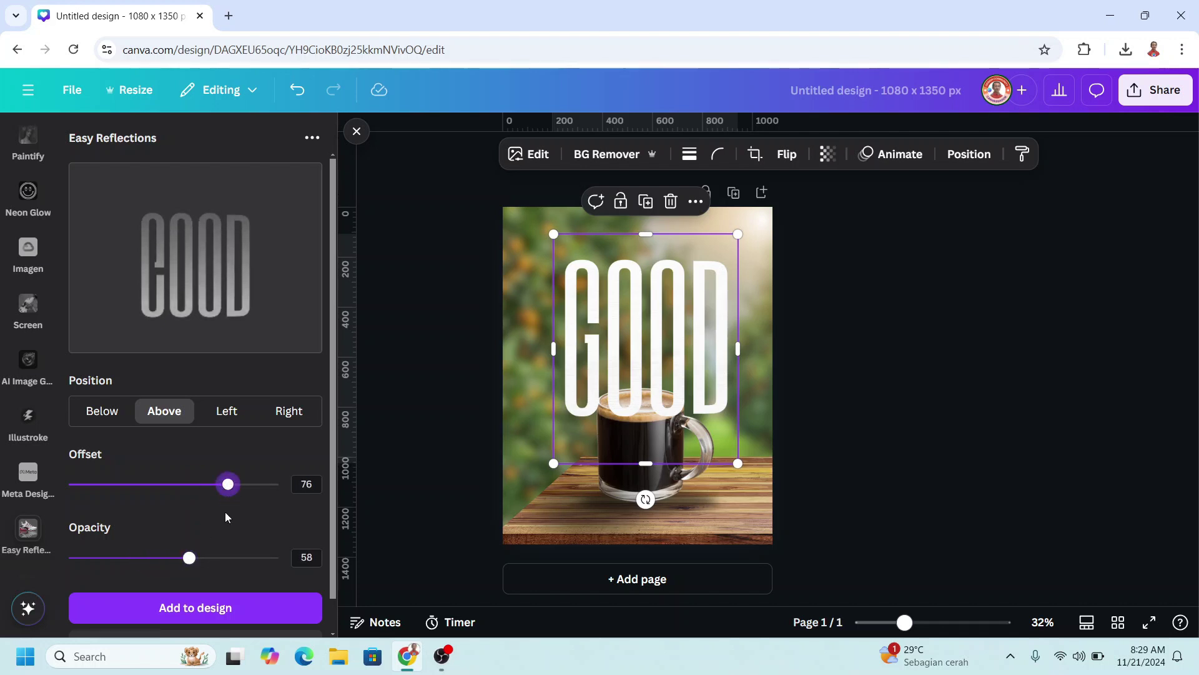
Add the reflection, delete the large GOOD image, and flip the faint GOOD vertically.
{"action": "left_click", "coordinate": [243, 614]}
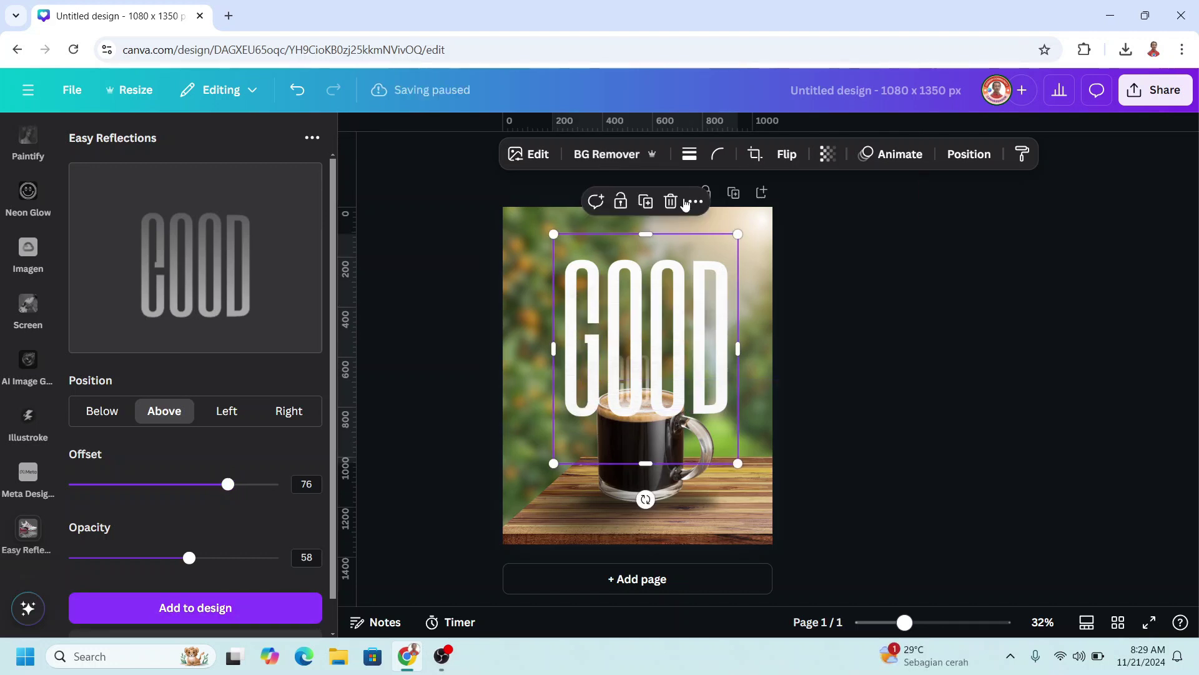
{"action": "left_click", "coordinate": [671, 202]}
{"action": "left_click", "coordinate": [648, 377]}
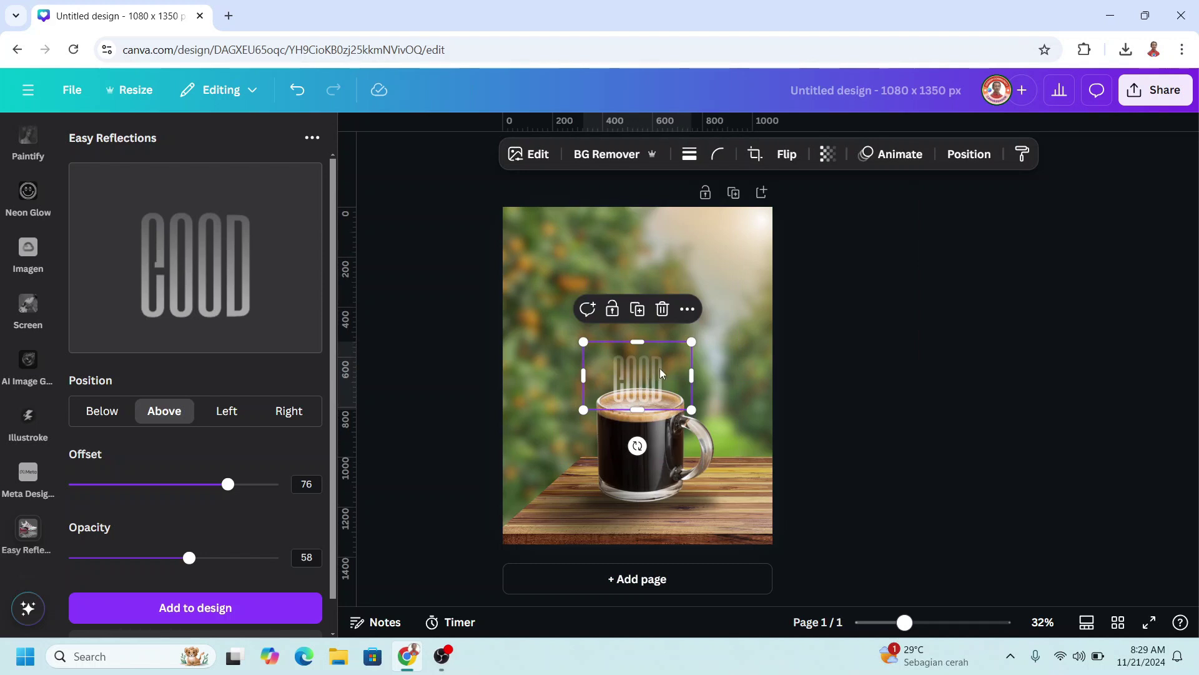
{"action": "left_click", "coordinate": [786, 154]}
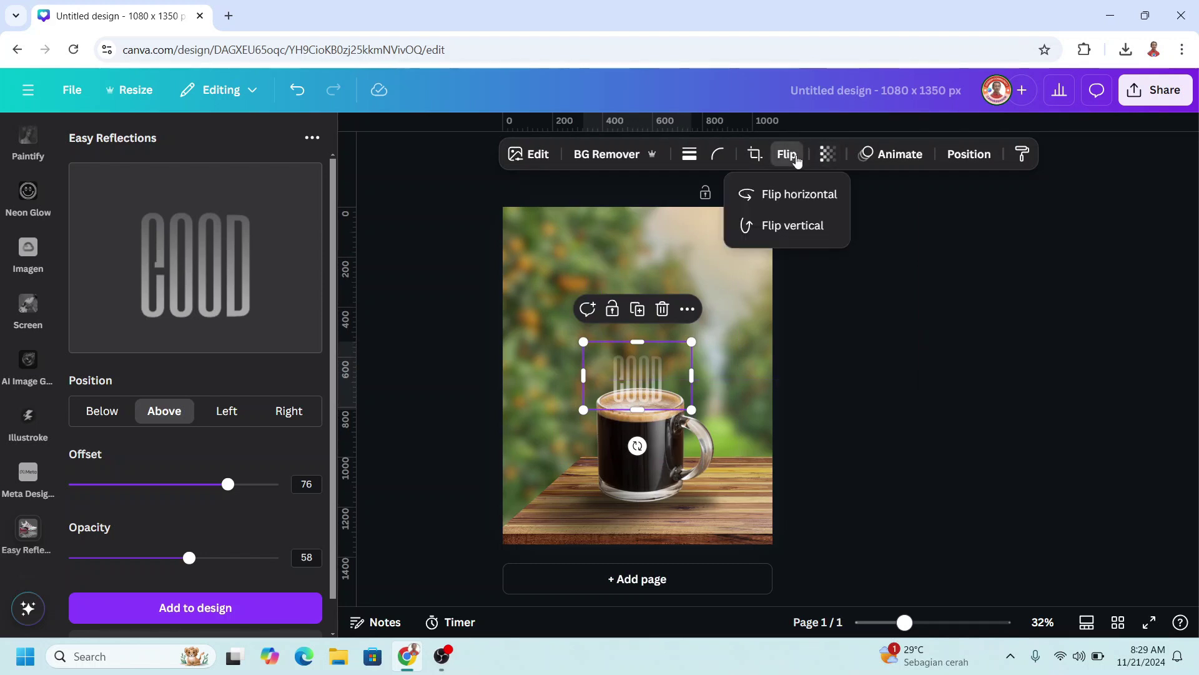
{"action": "left_click", "coordinate": [794, 230]}
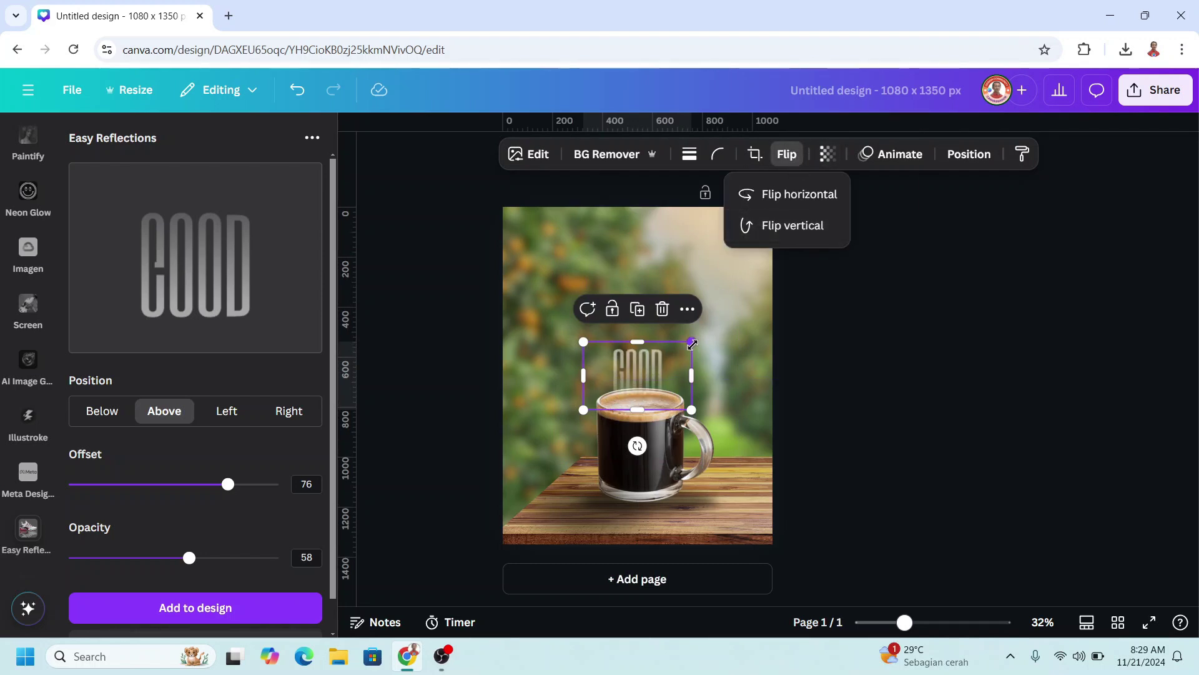
Enlarge the faint GOOD lettering and move it to the top of the design.
{"action": "left_click_drag", "start_coordinate": [691, 375], "coordinate": [673, 374]}
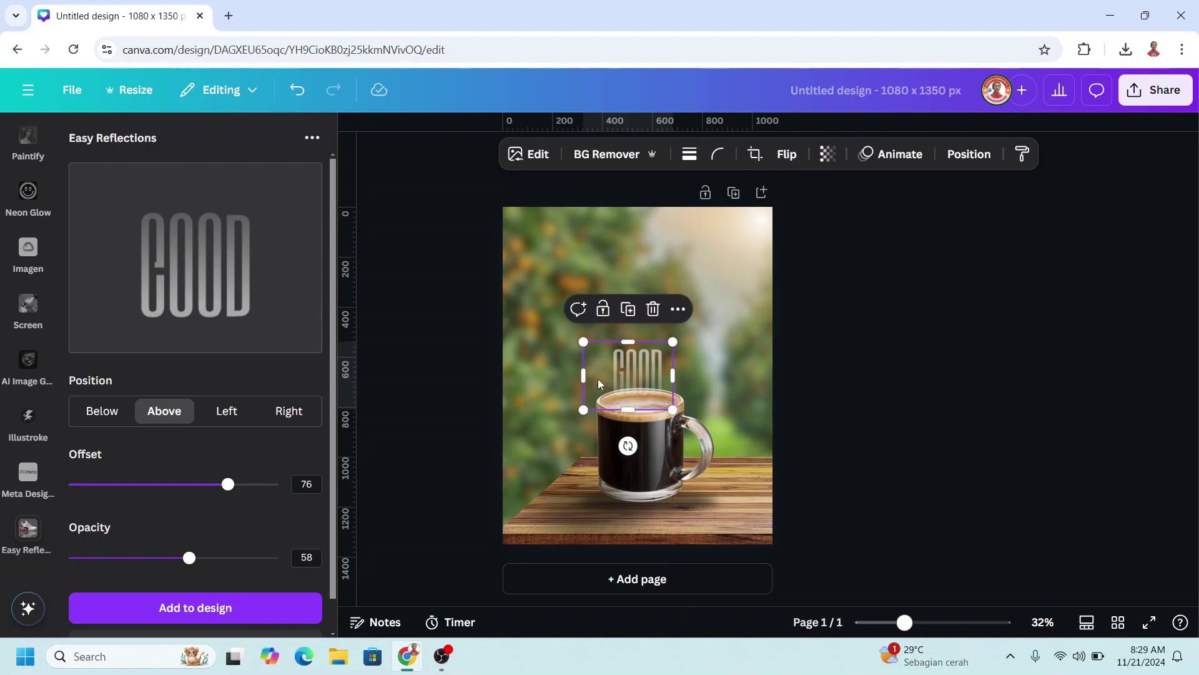
{"action": "left_click_drag", "start_coordinate": [585, 373], "coordinate": [599, 375]}
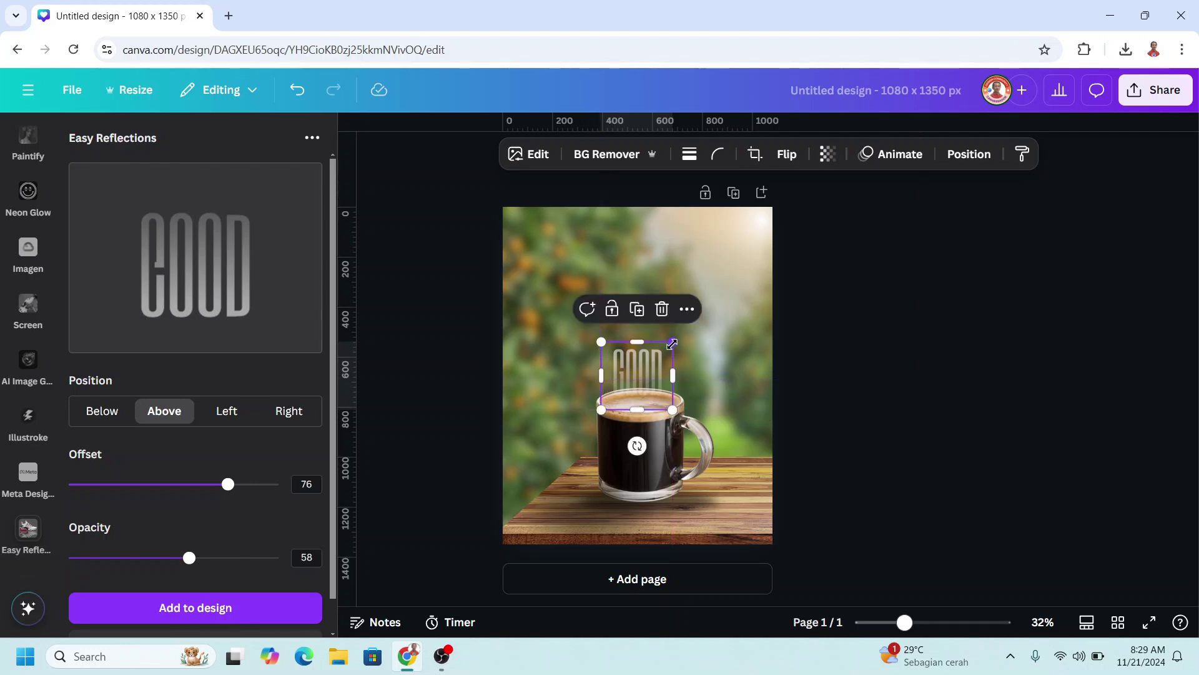
{"action": "left_click_drag", "start_coordinate": [673, 341], "coordinate": [865, 161]}
{"action": "left_click_drag", "start_coordinate": [754, 300], "coordinate": [654, 354]}
Move the faint GOOD layer behind the coffee mug, then close the layer panel.
{"action": "left_click", "coordinate": [968, 154]}
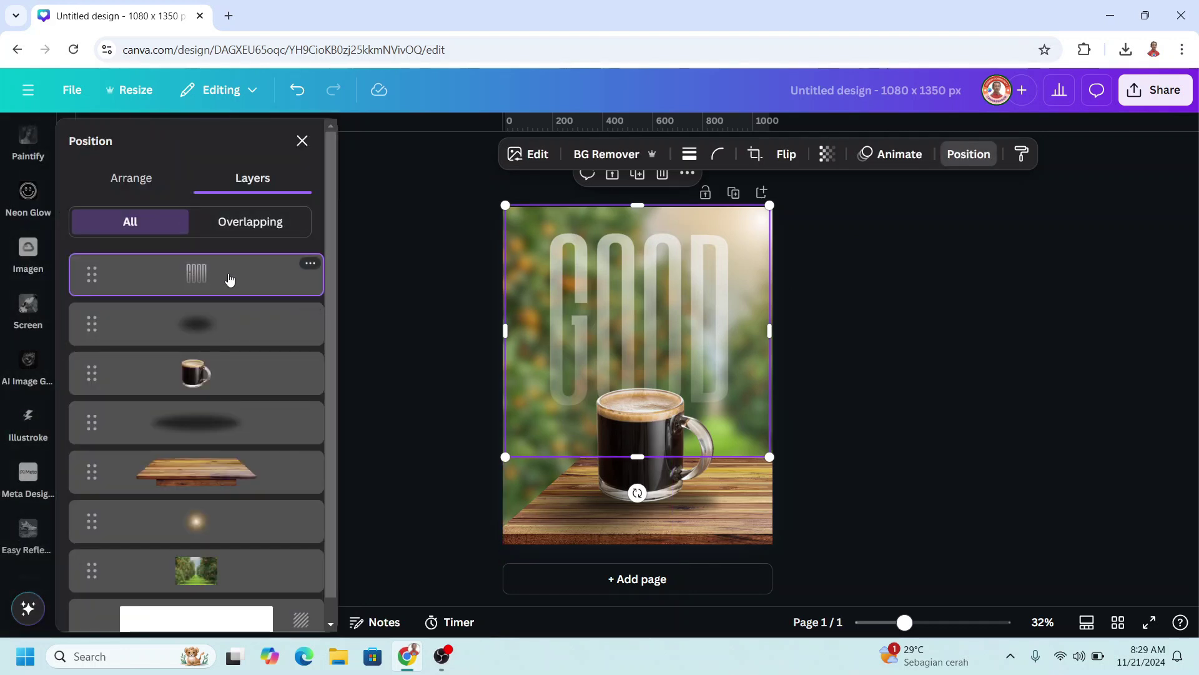
{"action": "left_click_drag", "start_coordinate": [228, 310], "coordinate": [223, 378]}
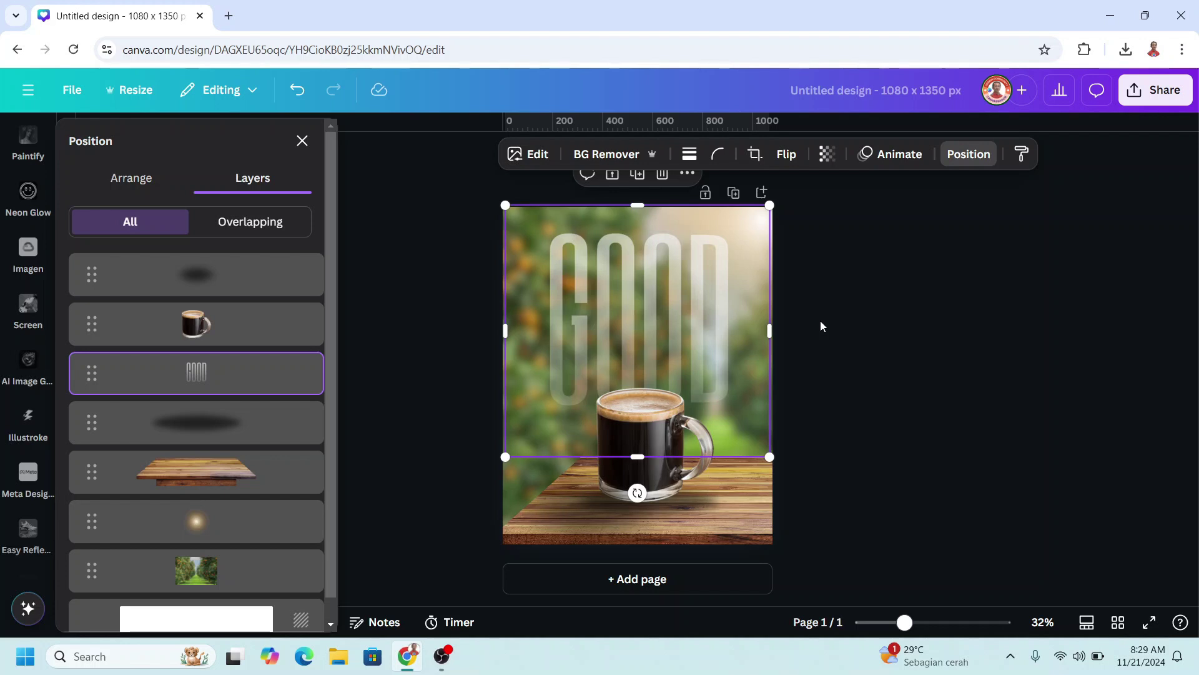
{"action": "left_click", "coordinate": [434, 244]}
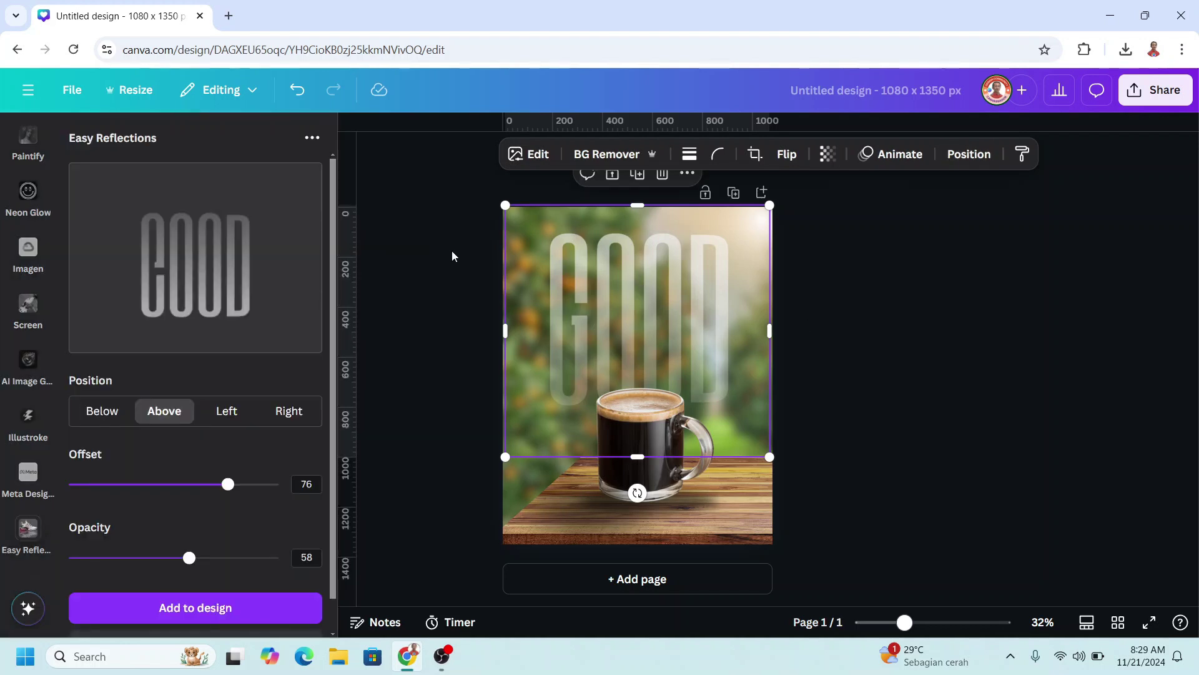
Add the White Smoke Illustration from recently used elements to the post.
{"action": "scroll", "coordinate": [25, 262], "scroll_direction": "up", "scroll_amount": 10}
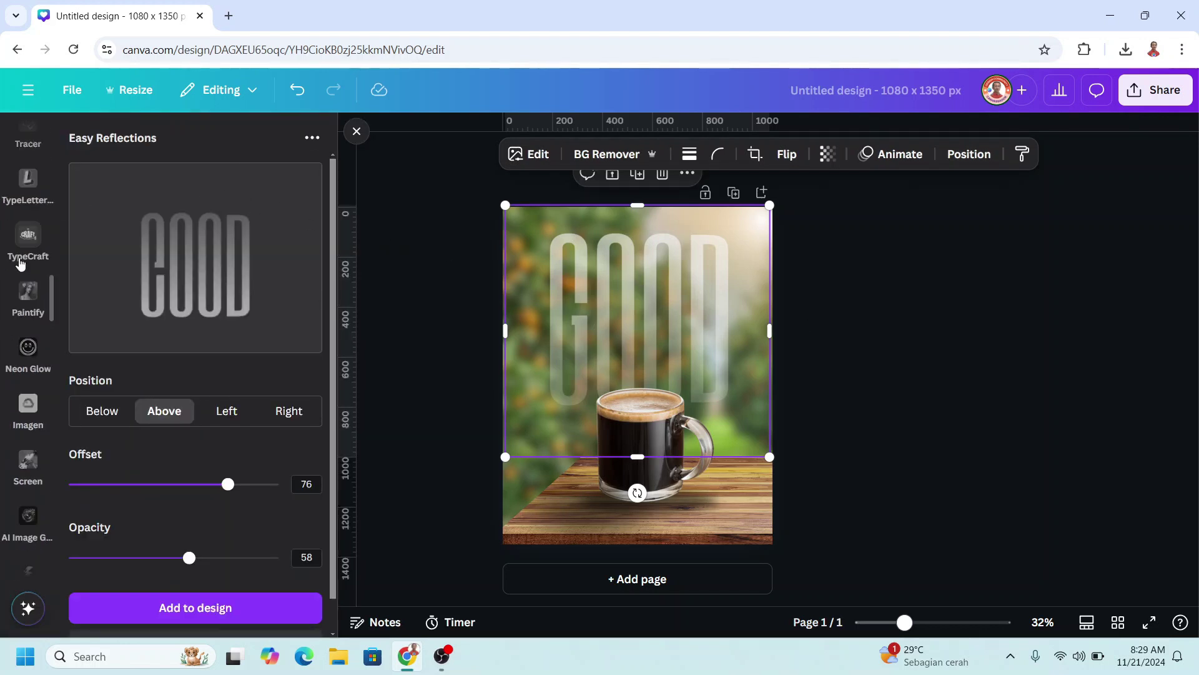
{"action": "left_click", "coordinate": [28, 198]}
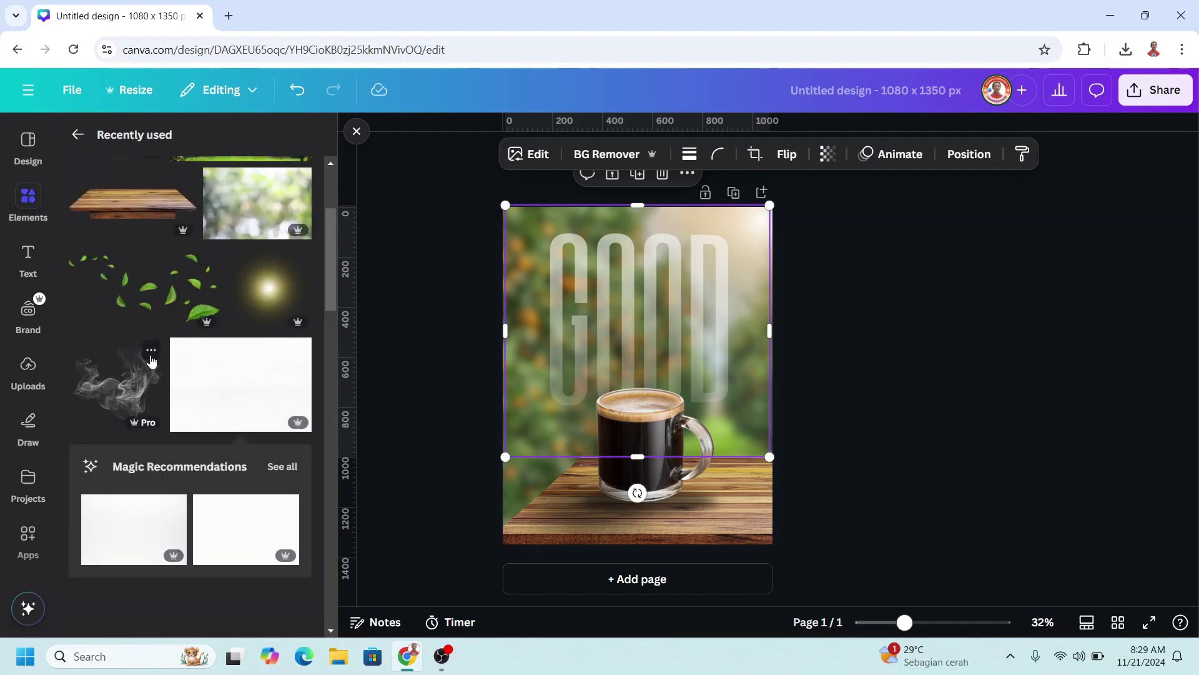
{"action": "left_click", "coordinate": [151, 351]}
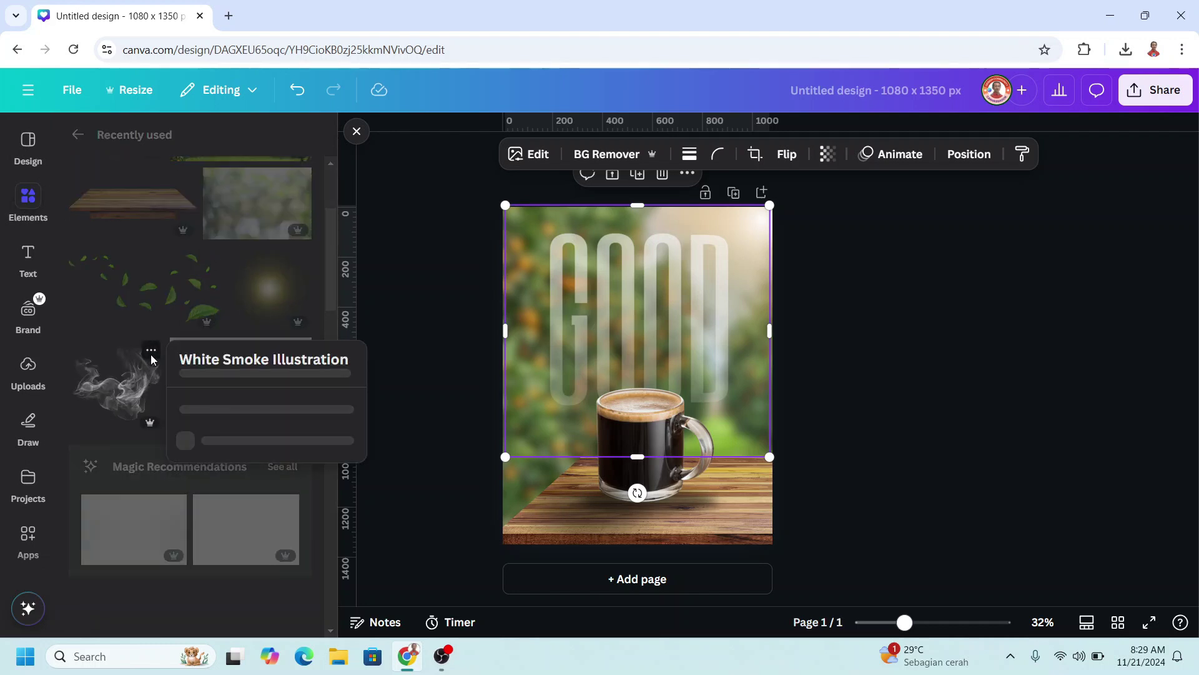
{"action": "left_click", "coordinate": [109, 388]}
{"action": "left_click", "coordinate": [109, 387]}
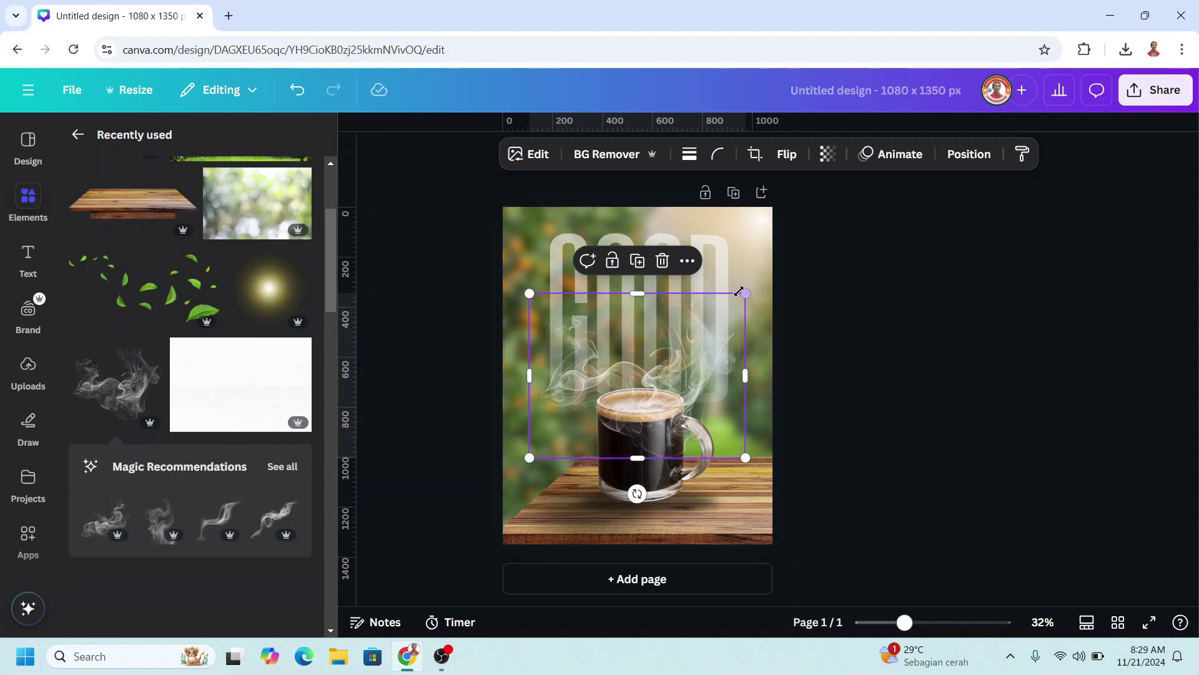
Shrink and rotate the smoke upright above the mug, with transparency set to 85.
{"action": "left_click_drag", "start_coordinate": [747, 290], "coordinate": [655, 363]}
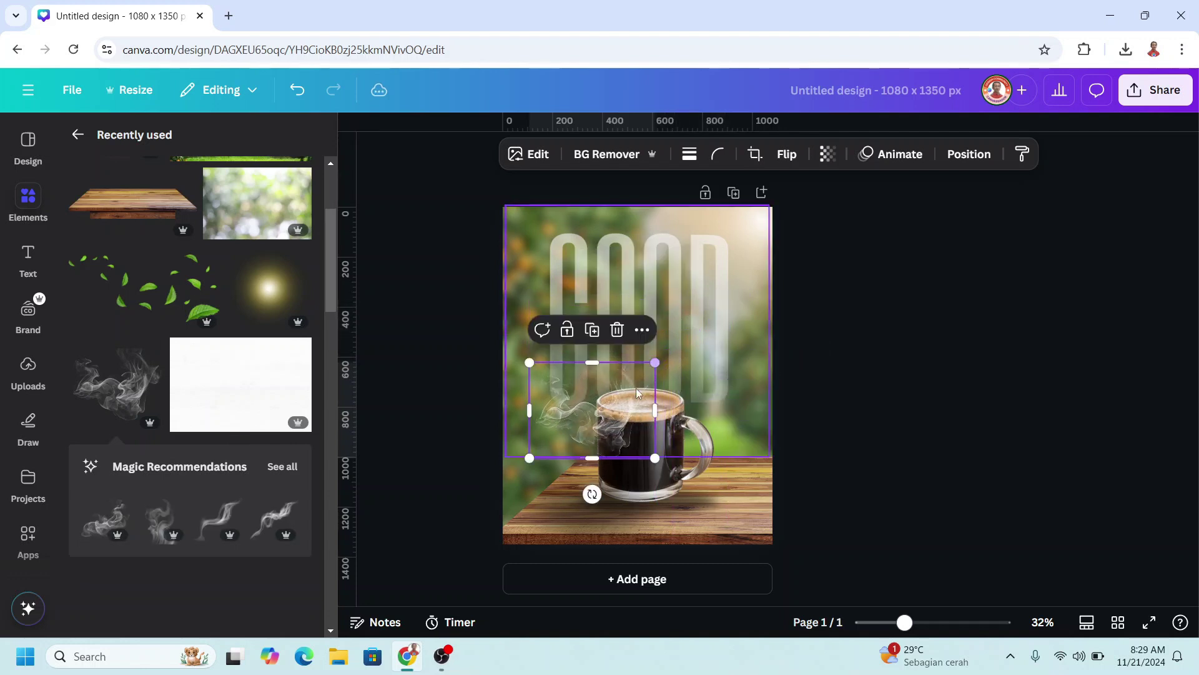
{"action": "left_click_drag", "start_coordinate": [607, 400], "coordinate": [652, 362]}
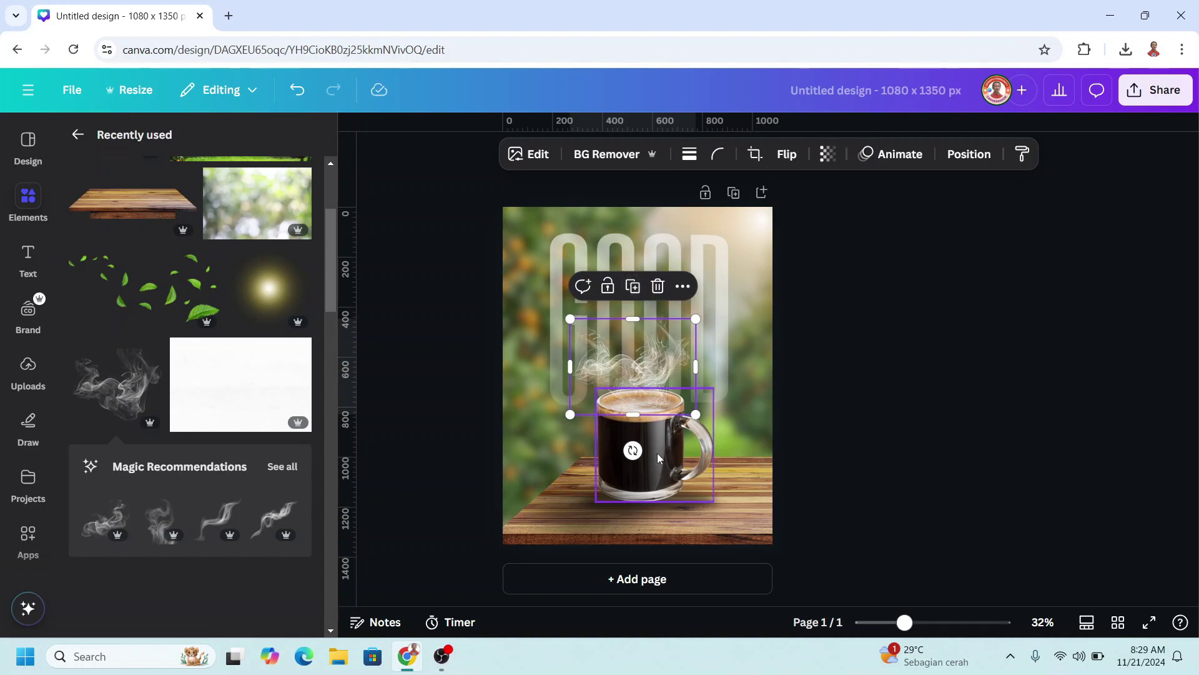
{"action": "left_click_drag", "start_coordinate": [634, 450], "coordinate": [641, 331]}
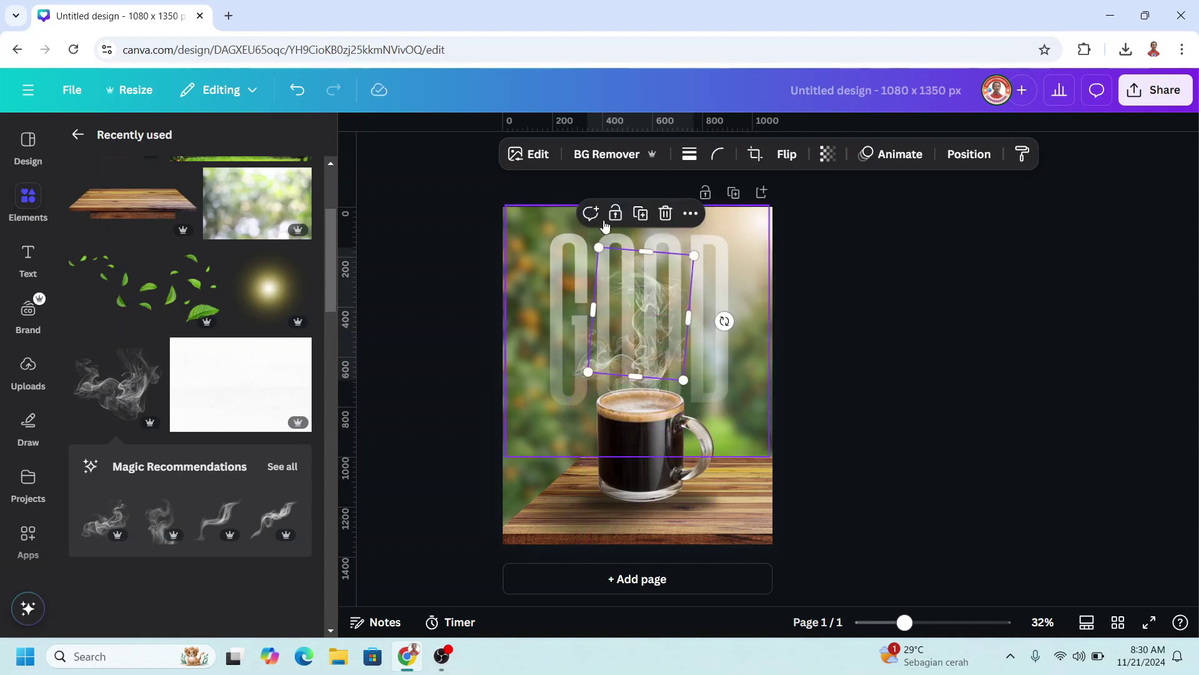
{"action": "left_click", "coordinate": [827, 154]}
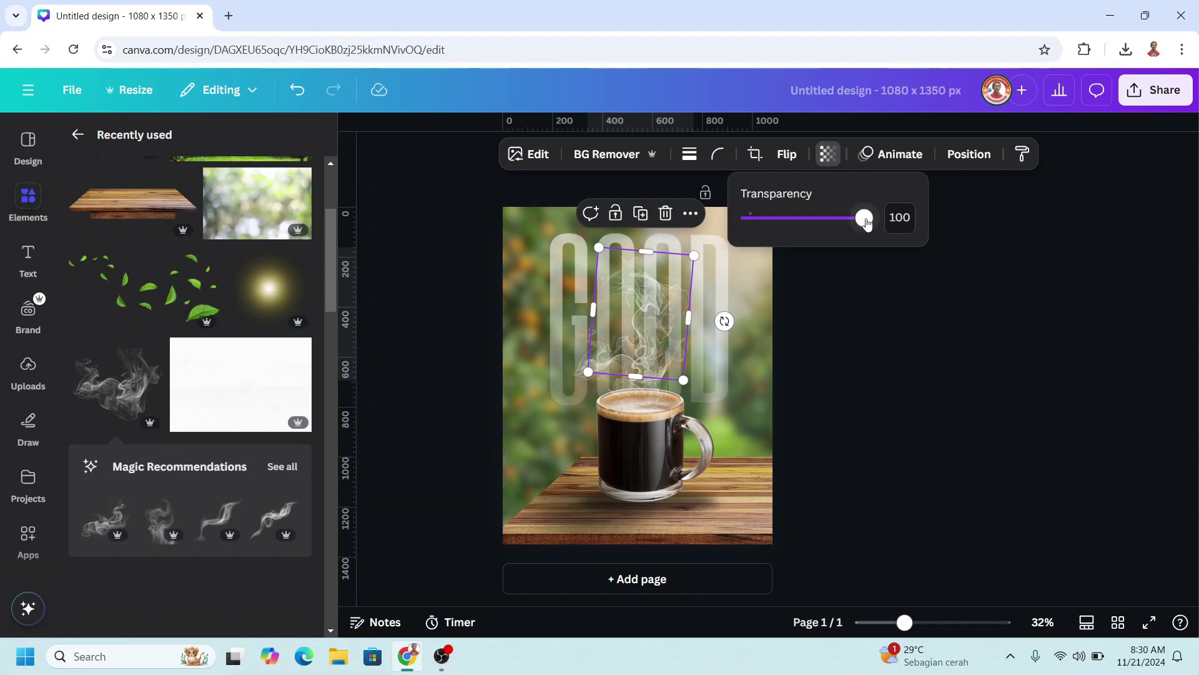
{"action": "left_click_drag", "start_coordinate": [864, 219], "coordinate": [817, 230]}
{"action": "left_click", "coordinate": [899, 385]}
{"action": "left_click", "coordinate": [899, 385]}
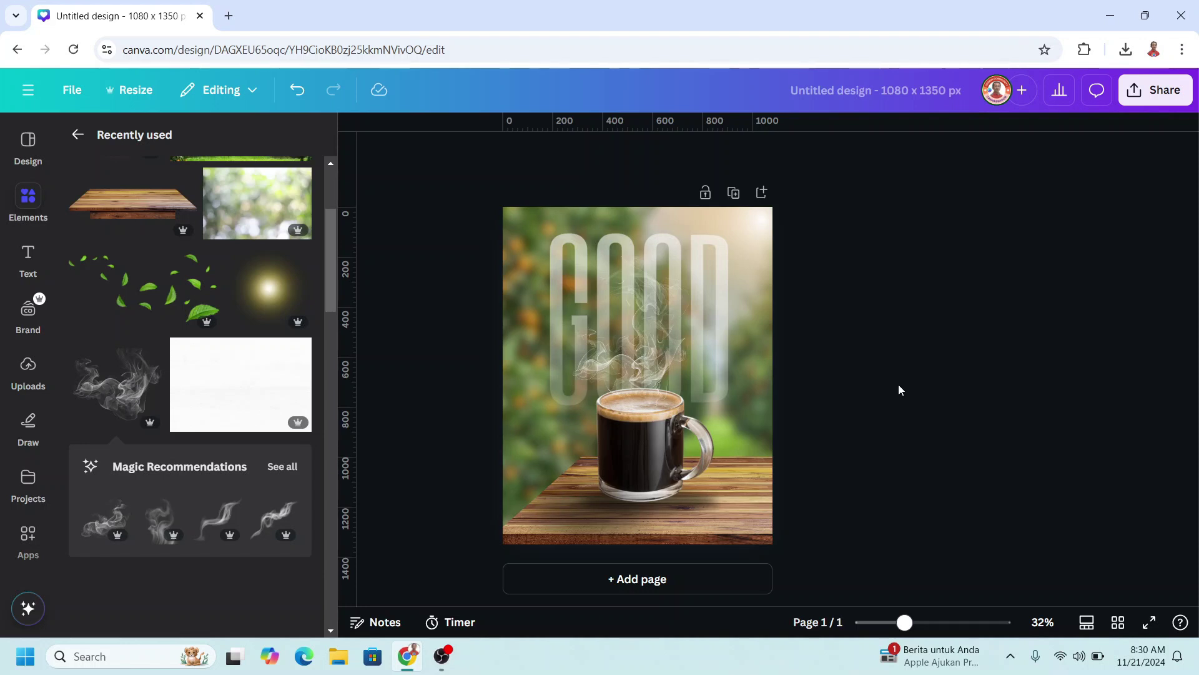
Add the Green Floating Leaves cutout, rotated to 118°, shrunk and moved to the upper right.
{"action": "left_click", "coordinate": [207, 261]}
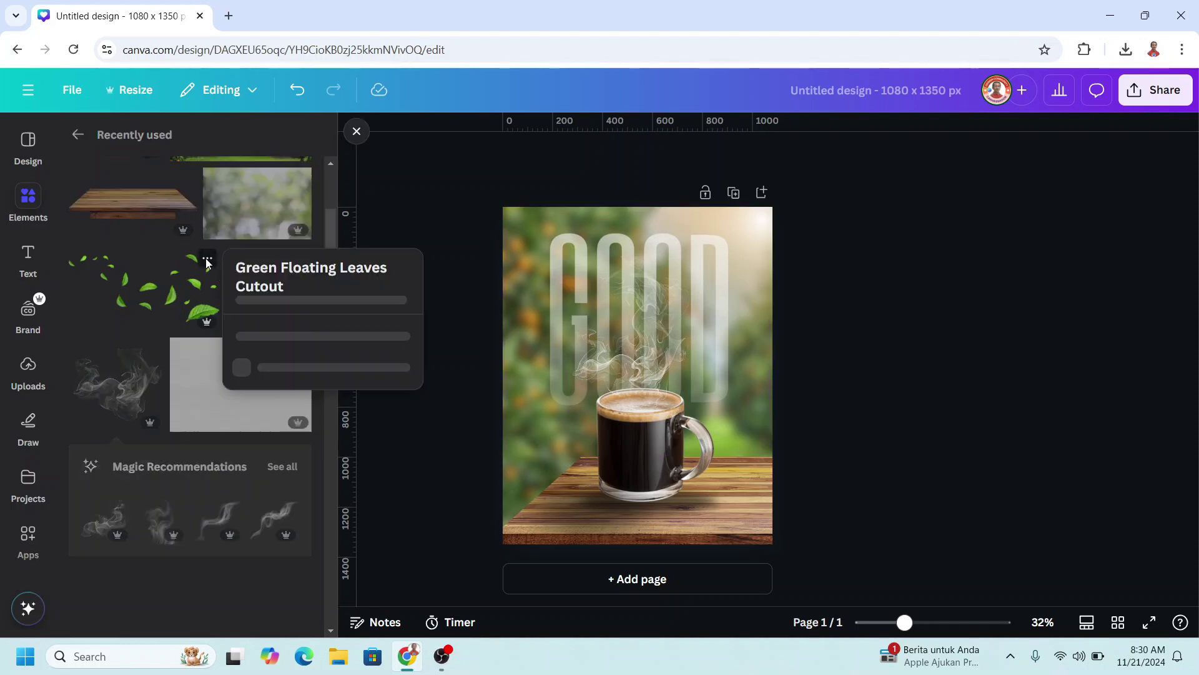
{"action": "left_click", "coordinate": [152, 282]}
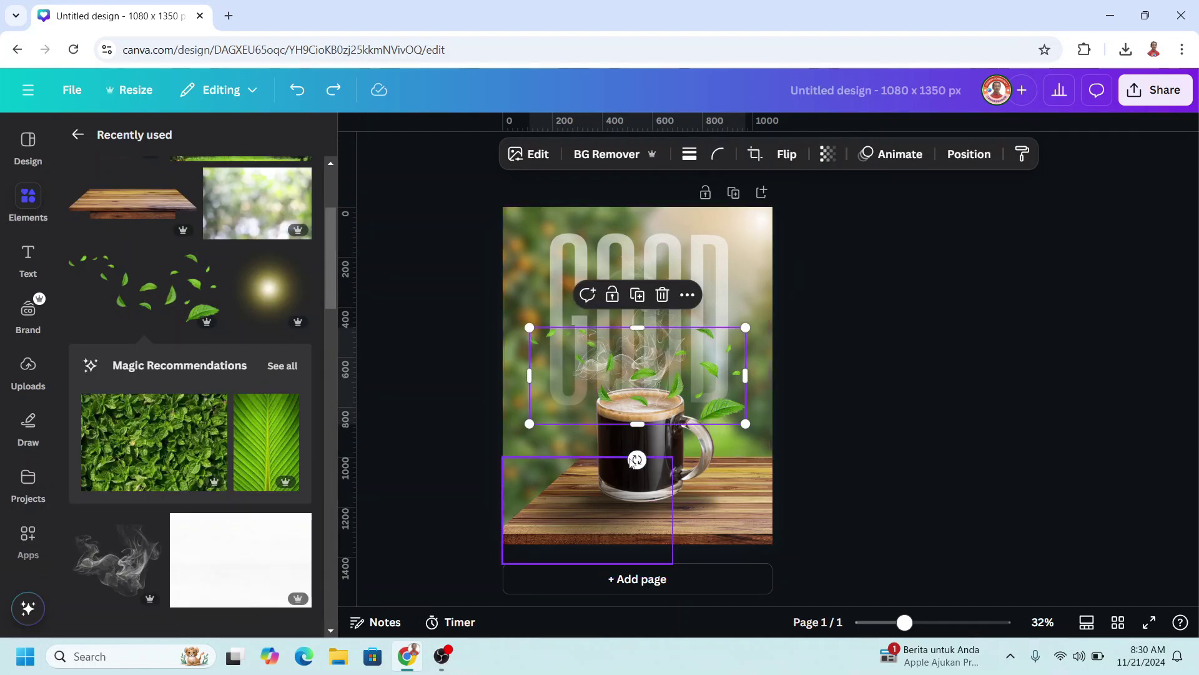
{"action": "left_click_drag", "start_coordinate": [636, 461], "coordinate": [565, 335]}
{"action": "left_click_drag", "start_coordinate": [545, 447], "coordinate": [622, 387]}
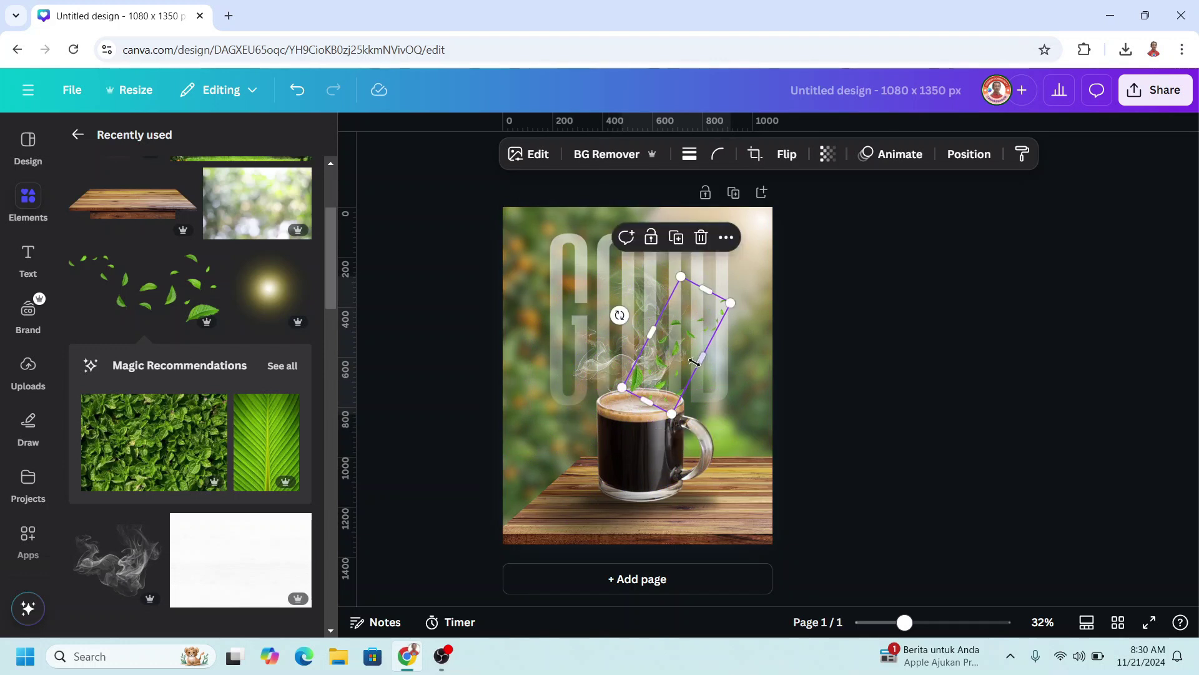
{"action": "left_click_drag", "start_coordinate": [694, 363], "coordinate": [695, 289]}
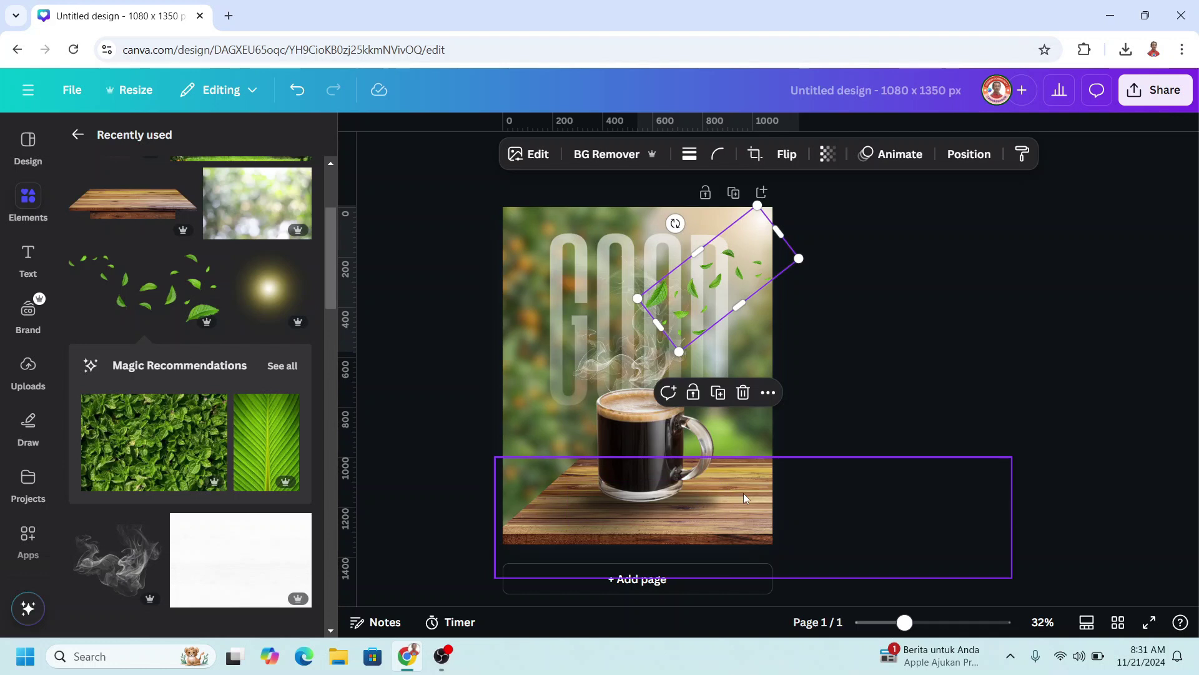
Add a subheading reading MORNING and set its colour to white.
{"action": "left_click", "coordinate": [27, 257]}
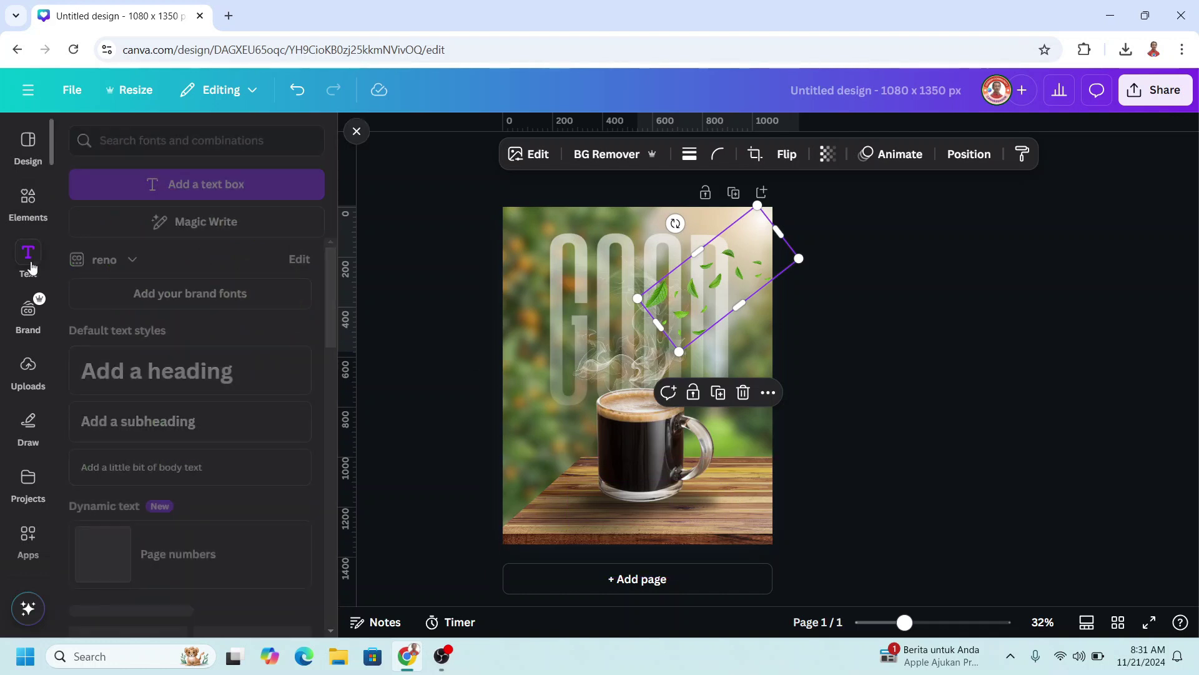
{"action": "left_click", "coordinate": [176, 422]}
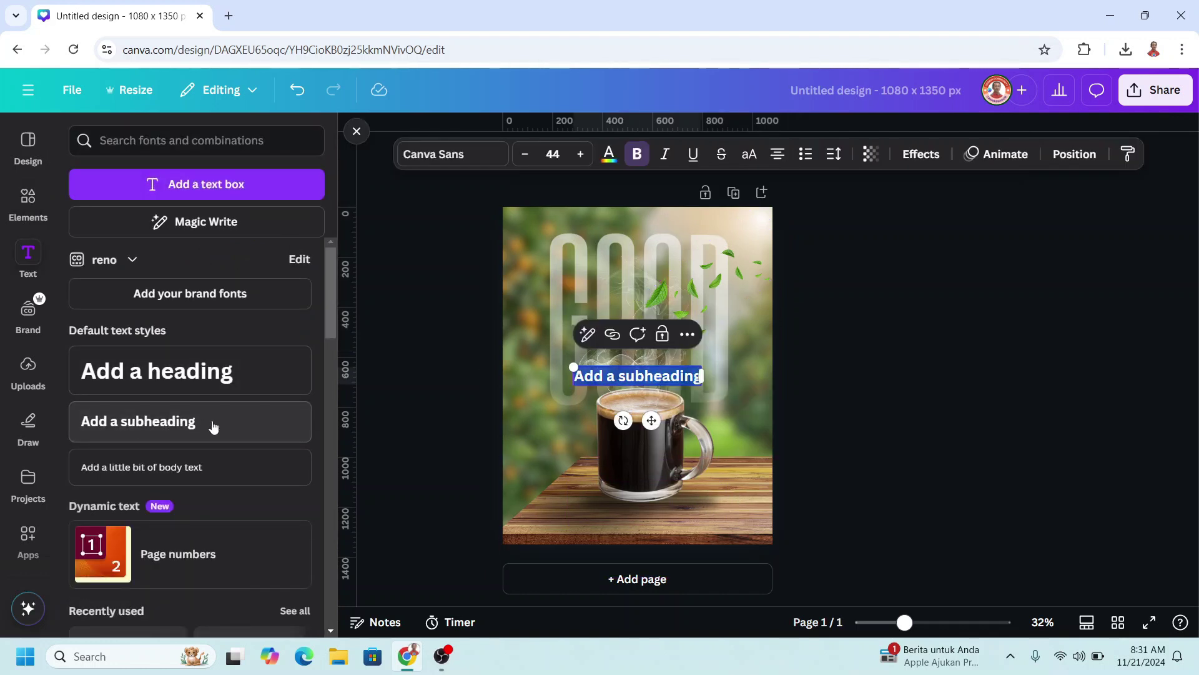
{"action": "type", "text": "MORNING"}
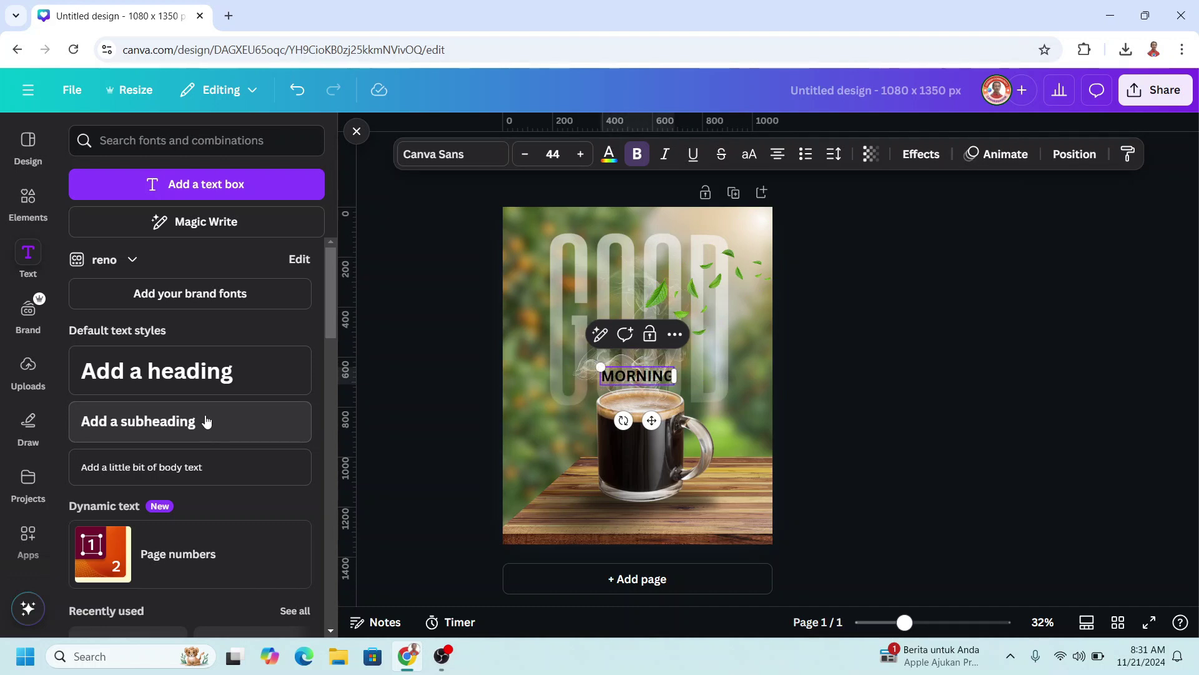
{"action": "key", "text": "ctrl+a"}
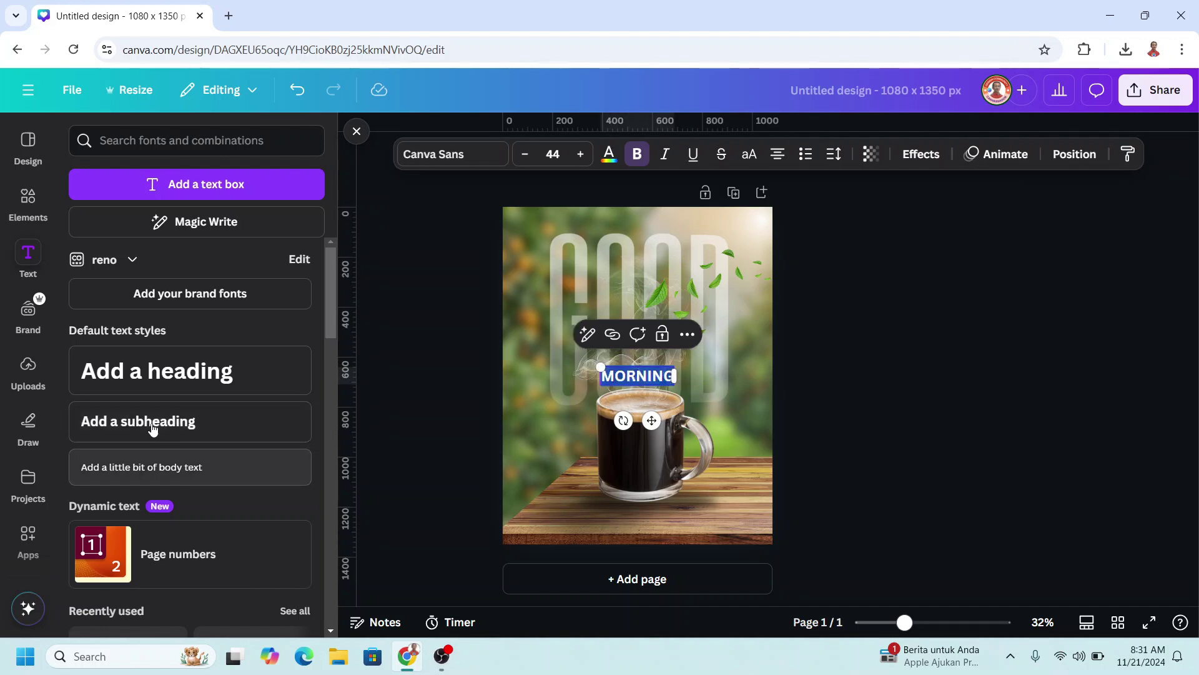
{"action": "left_click", "coordinate": [609, 155]}
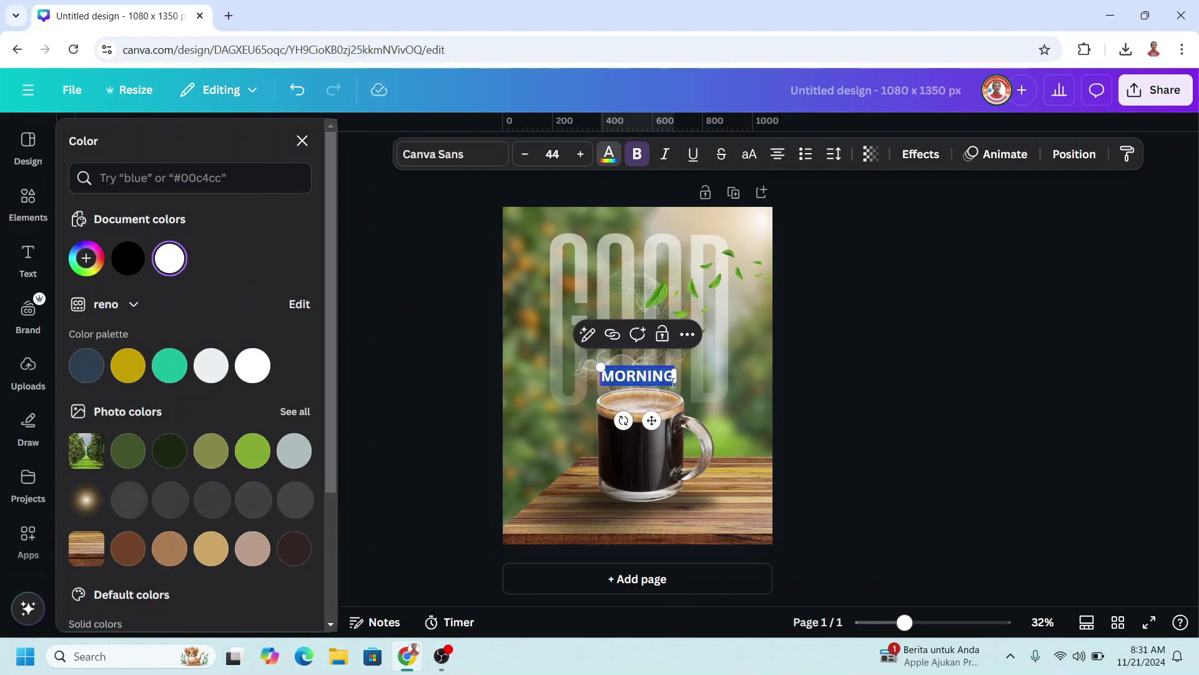
Enlarge MORNING to size 109 and move it down across the coffee mug.
{"action": "left_click_drag", "start_coordinate": [702, 405], "coordinate": [736, 417]}
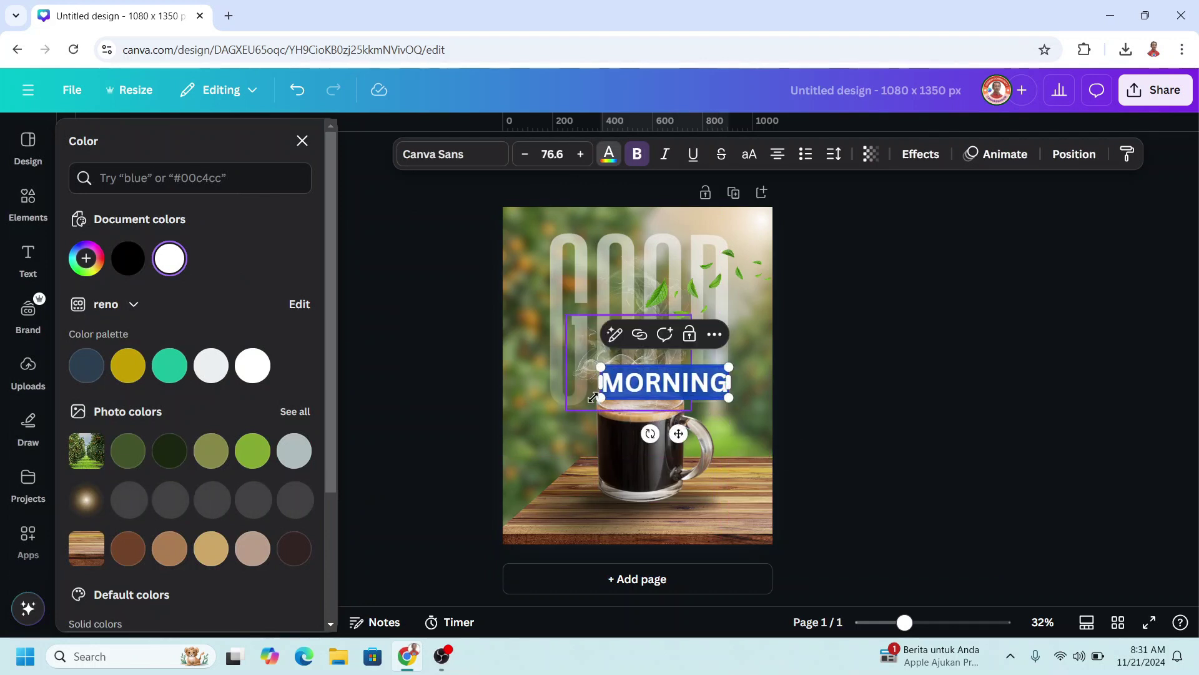
{"action": "left_click_drag", "start_coordinate": [577, 405], "coordinate": [546, 411]}
{"action": "left_click", "coordinate": [874, 445]}
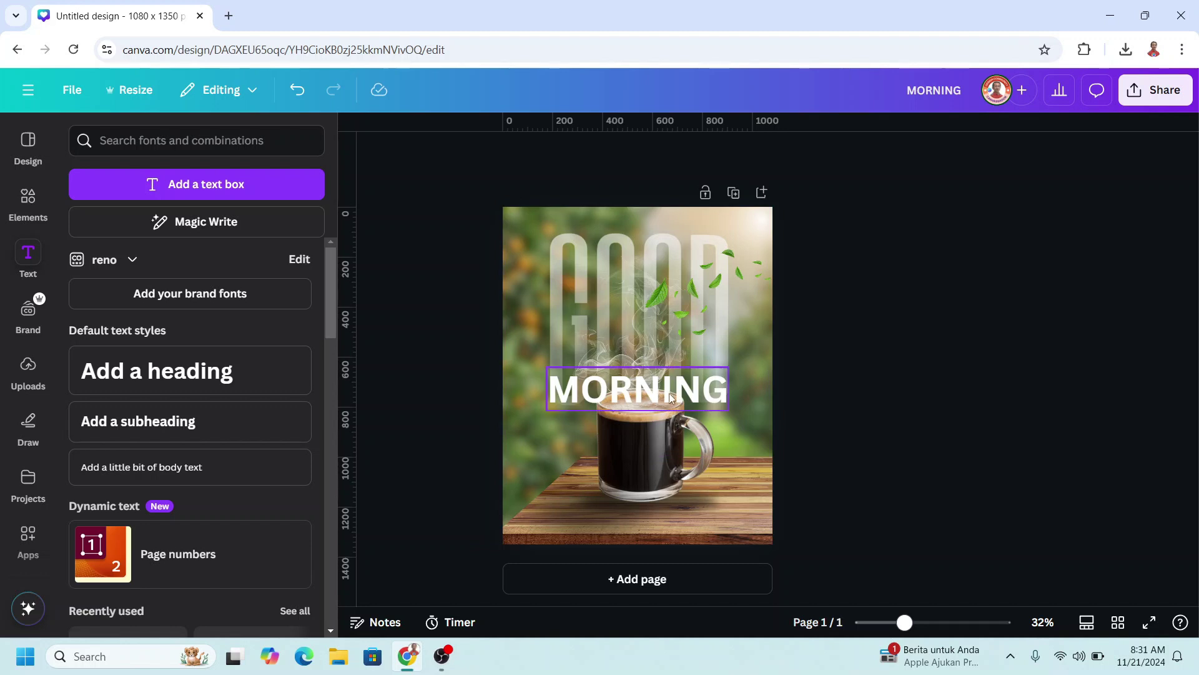
{"action": "left_click_drag", "start_coordinate": [673, 396], "coordinate": [671, 448]}
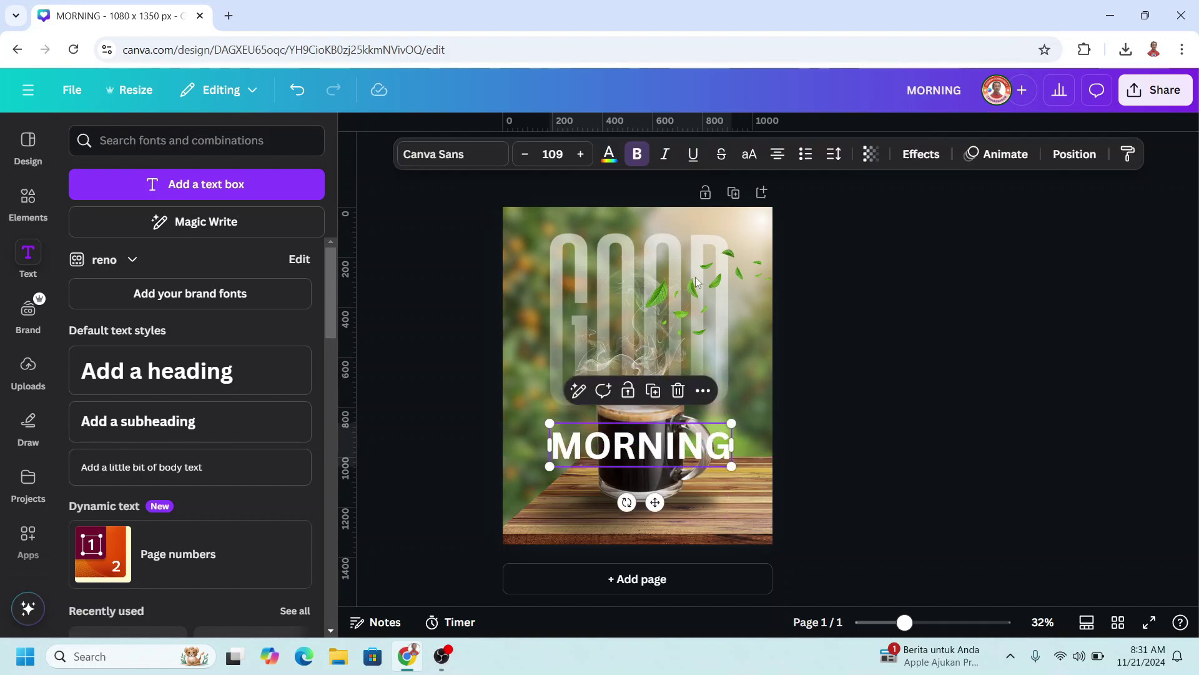
Lower the MORNING heading's transparency to 63 so it reads as translucent.
{"action": "left_click", "coordinate": [874, 156]}
{"action": "left_click_drag", "start_coordinate": [906, 218], "coordinate": [866, 226]}
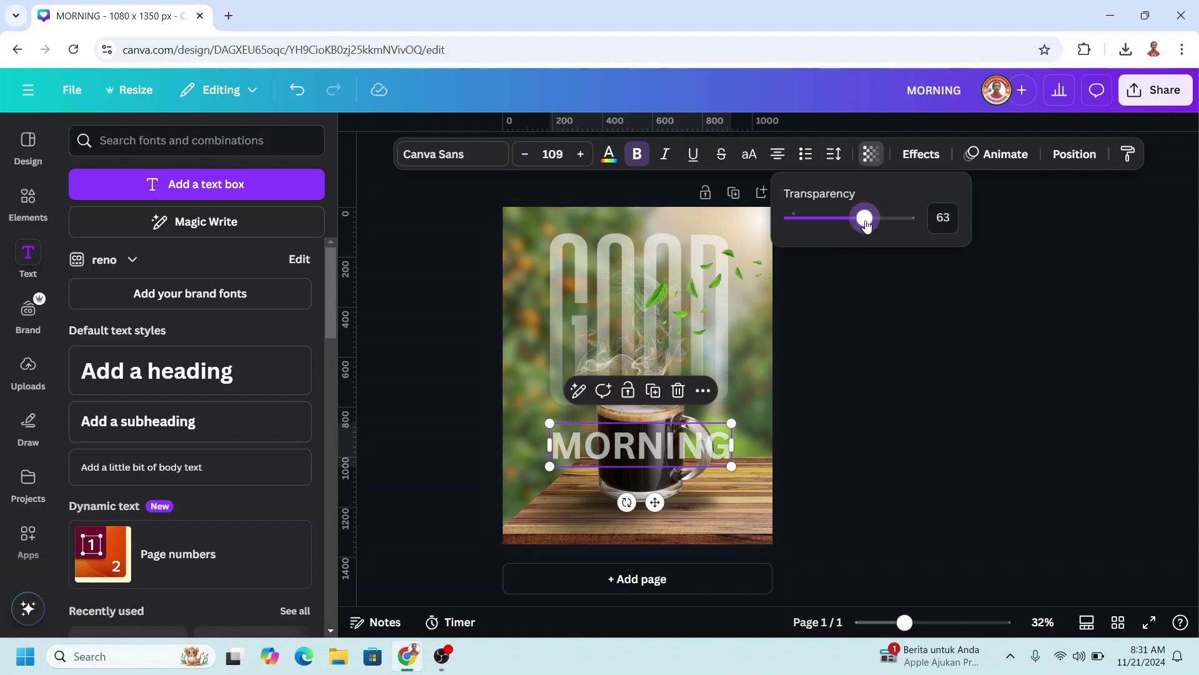
{"action": "left_click", "coordinate": [893, 405]}
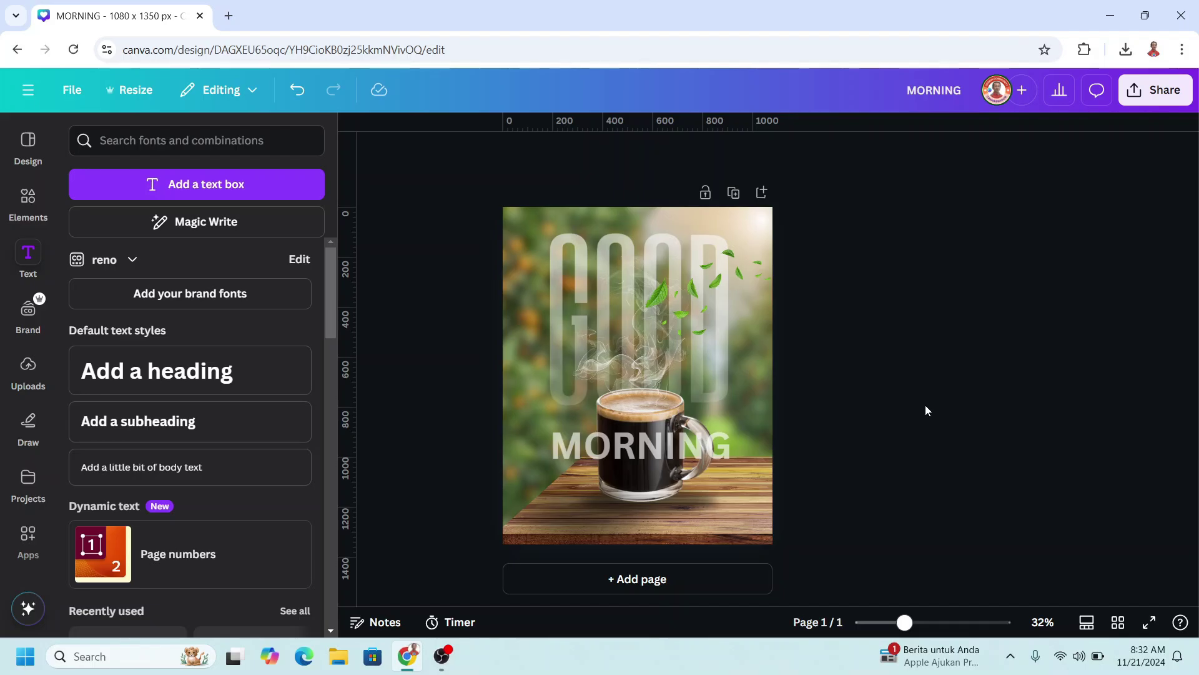